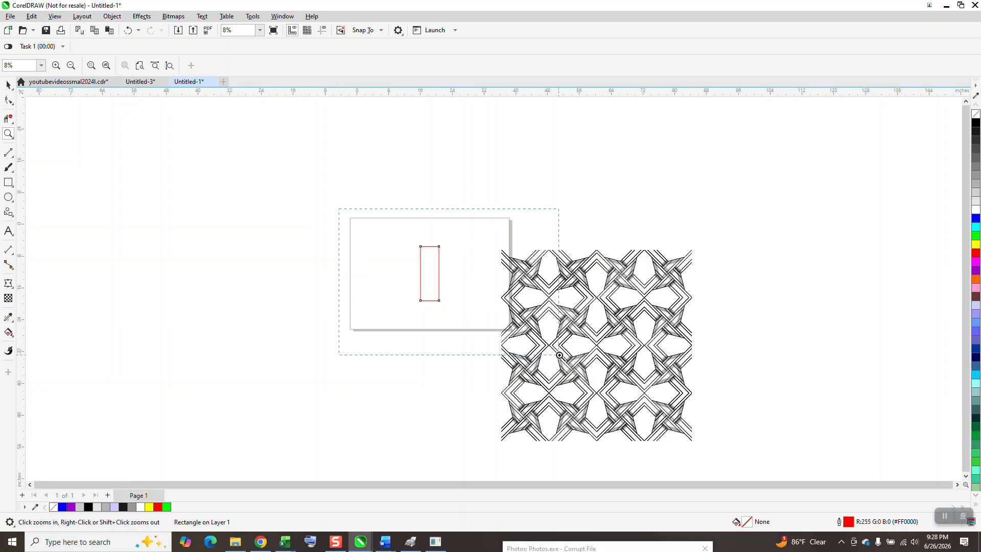
pyautogui.click(10, 87)
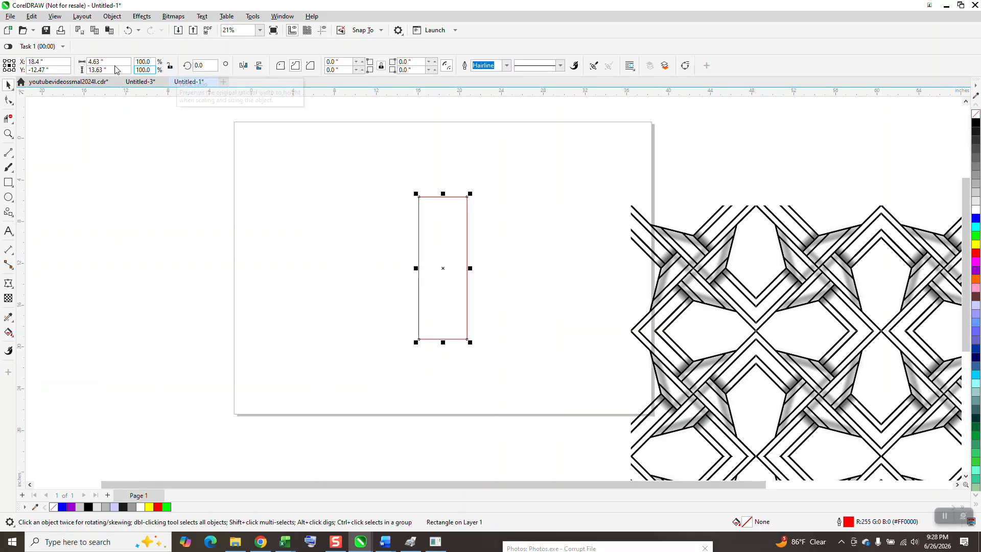
pyautogui.doubleClick(153, 64)
pyautogui.write('50')
pyautogui.press('Return')
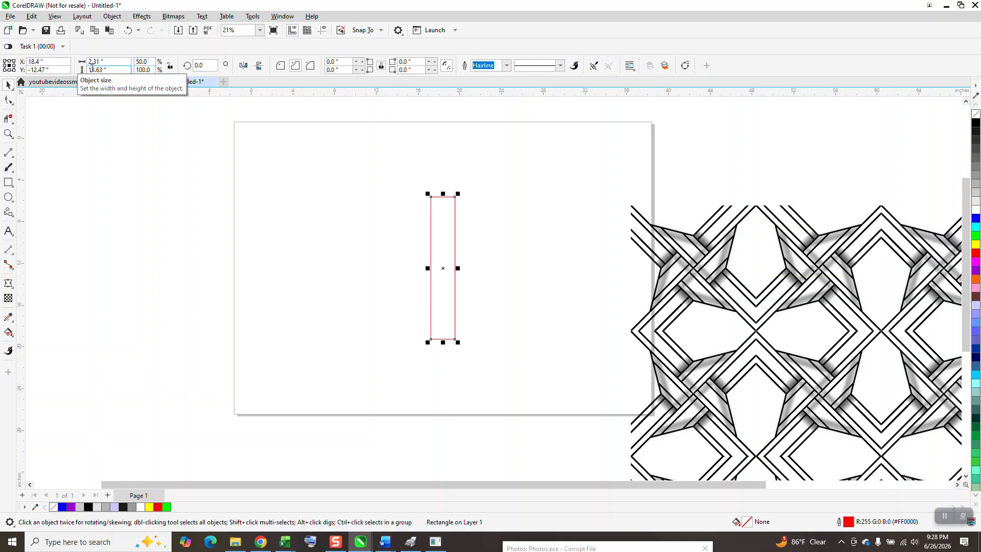
pyautogui.click(129, 32)
# Step: Duplicate the rectangle in place and scale the copy's width to 50%
pyautogui.doubleClick(145, 62)
pyautogui.write('50')
pyautogui.press('Return')
# Step: Give both rectangles a black 12 pt outline and group them
pyautogui.moveTo(384, 167); pyautogui.dragTo(502, 360)
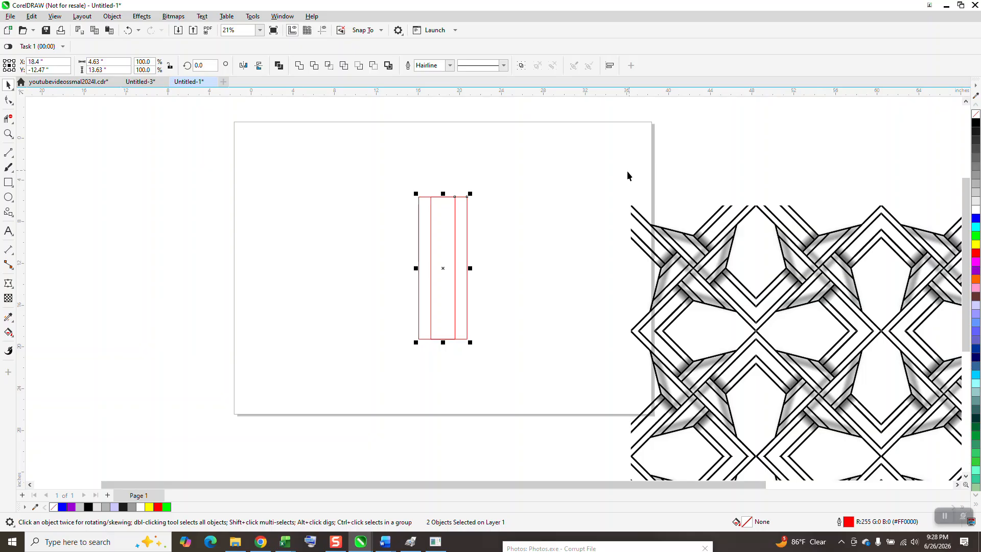
pyautogui.rightClick(976, 124)
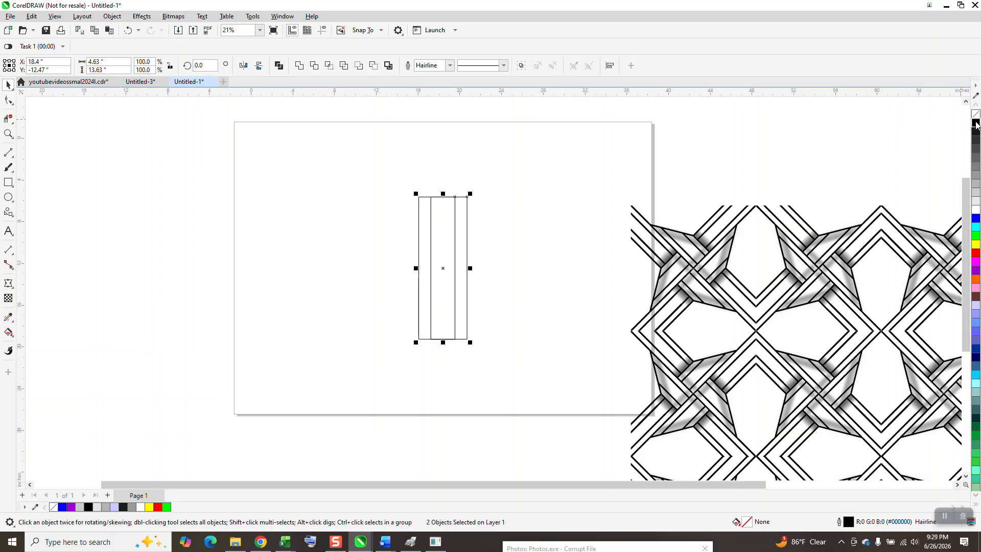
pyautogui.click(450, 65)
pyautogui.click(434, 138)
pyautogui.click(450, 66)
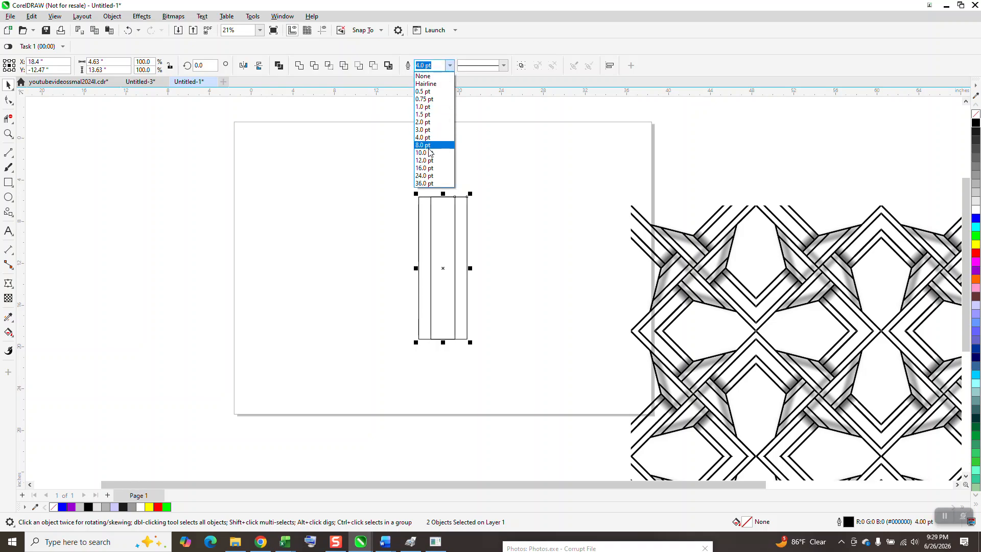
pyautogui.click(428, 163)
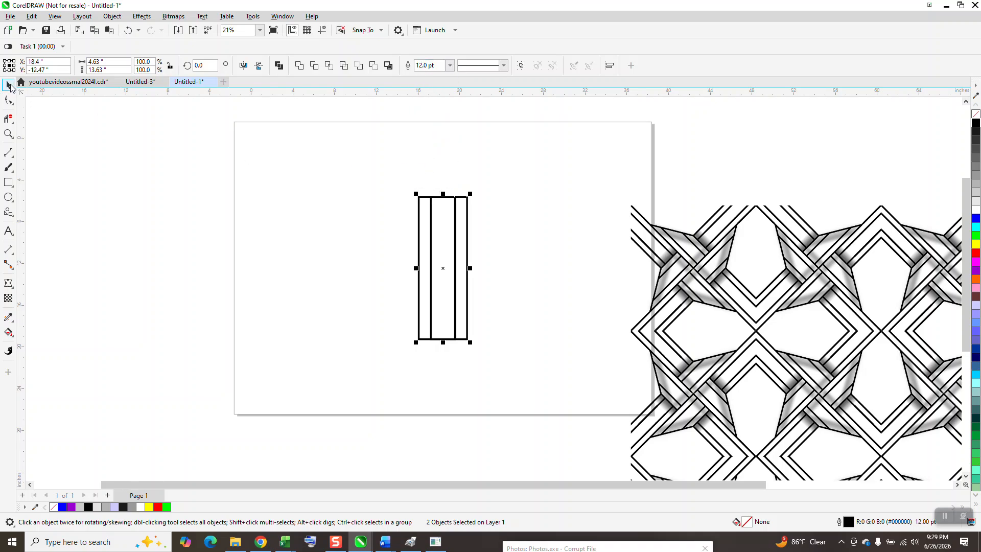
pyautogui.moveTo(359, 158); pyautogui.dragTo(495, 385)
pyautogui.hotkey('ctrl', 'g')
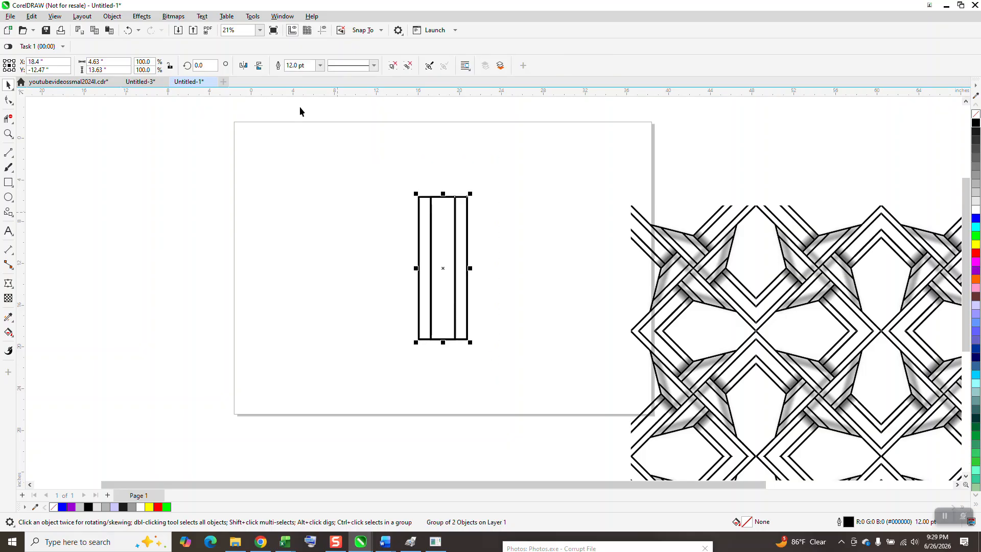
# Step: Rotate a duplicate of the group by 90 degrees and align the two groups along their bottom edges
pyautogui.write('90')
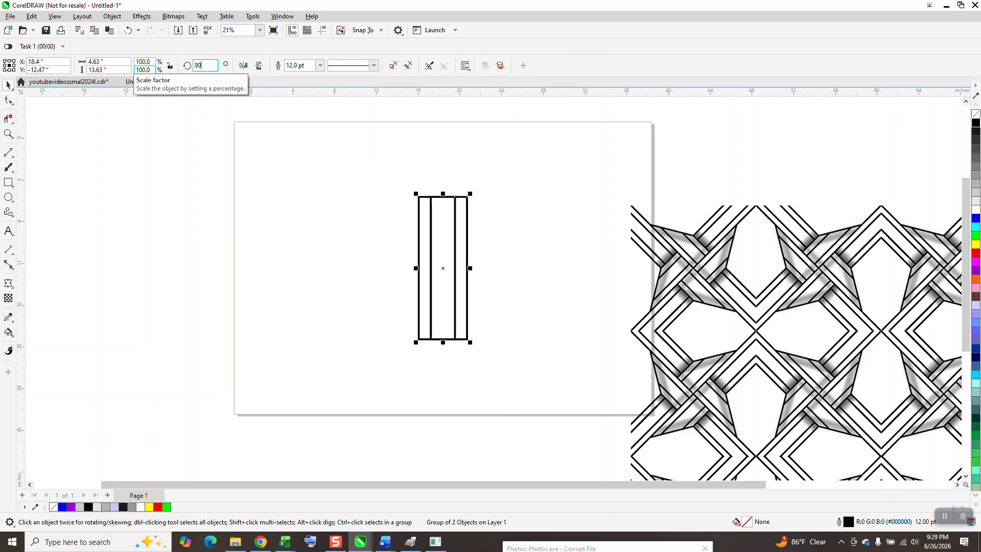
pyautogui.press('Return')
pyautogui.moveTo(343, 170); pyautogui.dragTo(625, 400)
pyautogui.press('b')
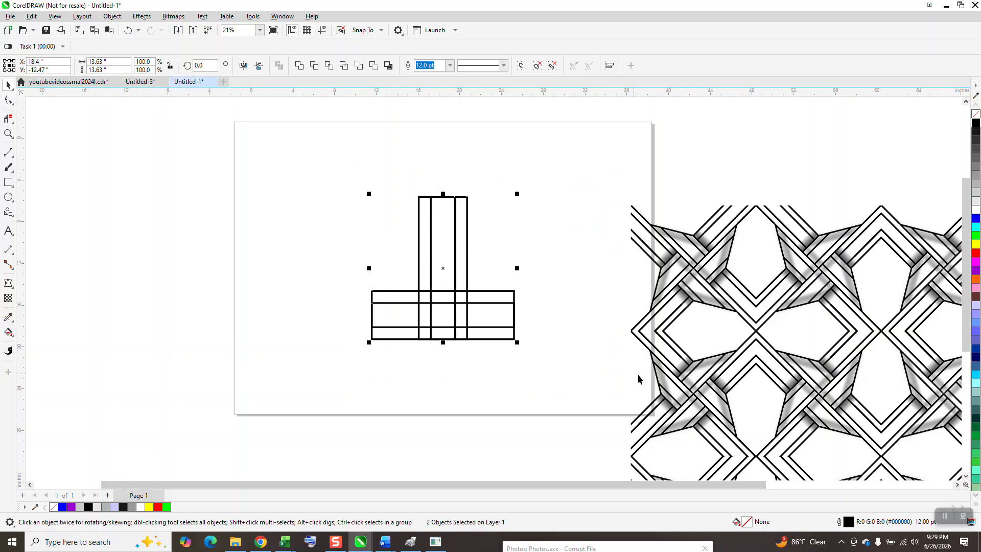
# Step: Delete the horizontal strip's segments right of the vertical strip and the vertical strip's segments overlapping the horizontal one
pyautogui.click(9, 134)
pyautogui.moveTo(330, 193); pyautogui.dragTo(626, 424)
pyautogui.click(8, 118)
pyautogui.moveTo(505, 362); pyautogui.dragTo(507, 374)
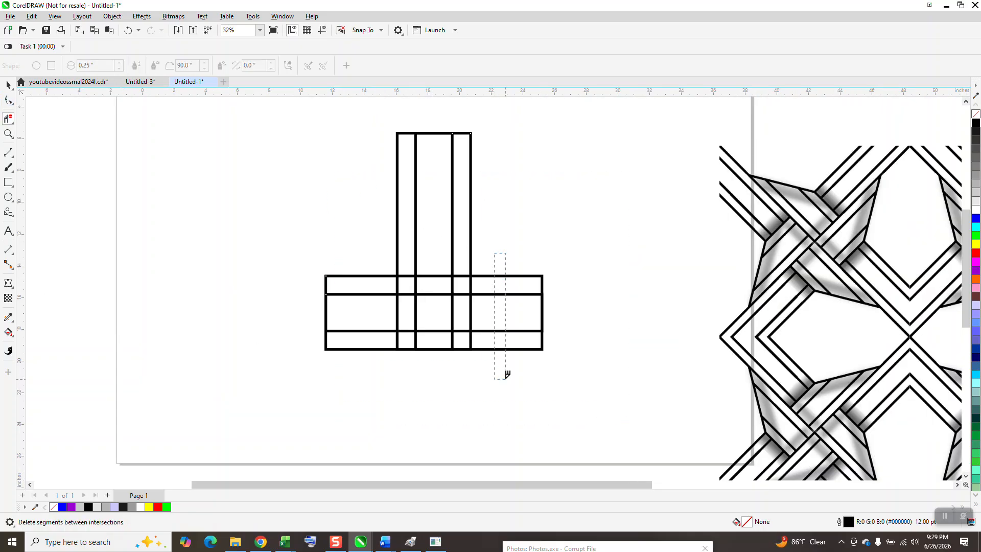
pyautogui.moveTo(575, 379); pyautogui.dragTo(576, 379)
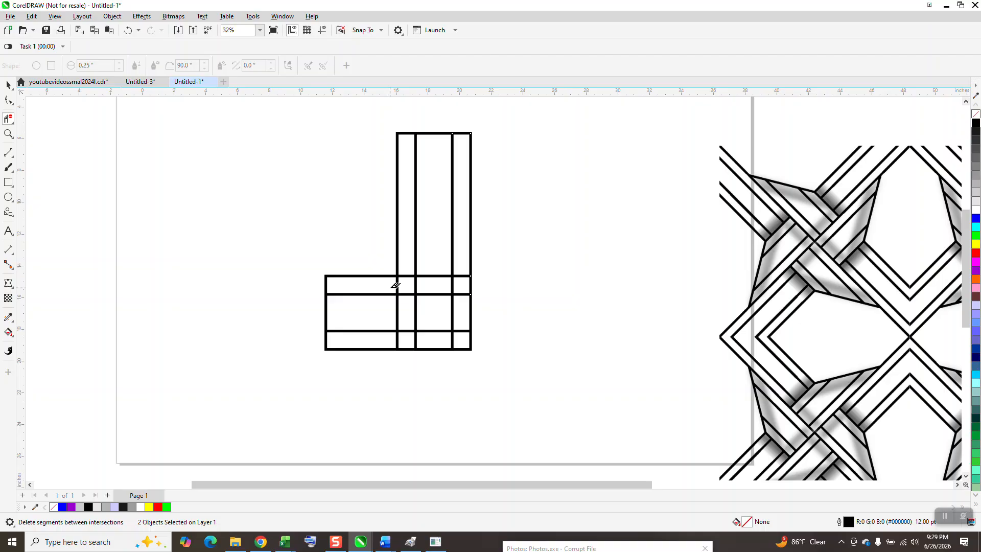
pyautogui.moveTo(454, 285); pyautogui.dragTo(460, 338)
pyautogui.press('space')
pyautogui.click(266, 232)
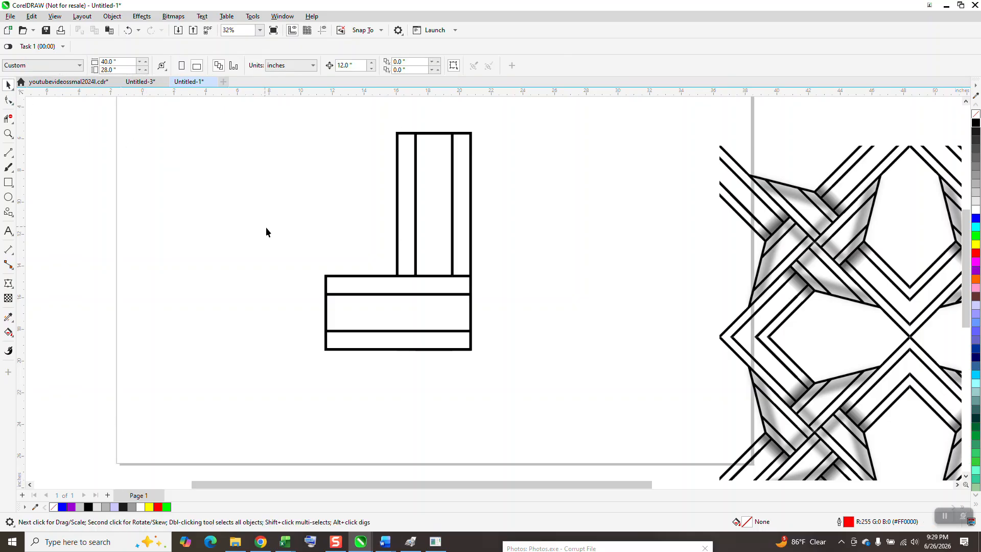
pyautogui.click(334, 280)
pyautogui.click(112, 16)
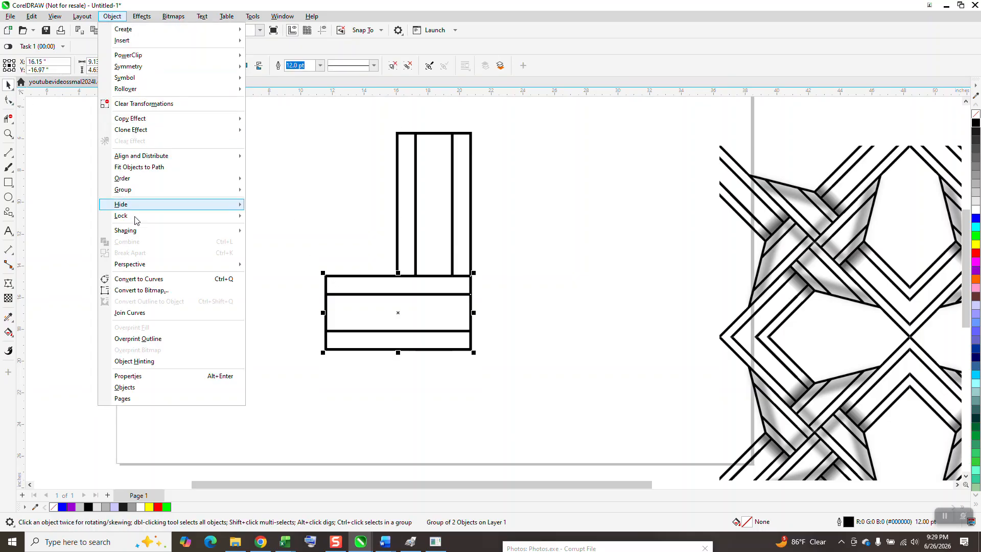
pyautogui.click(64, 182)
pyautogui.click(9, 102)
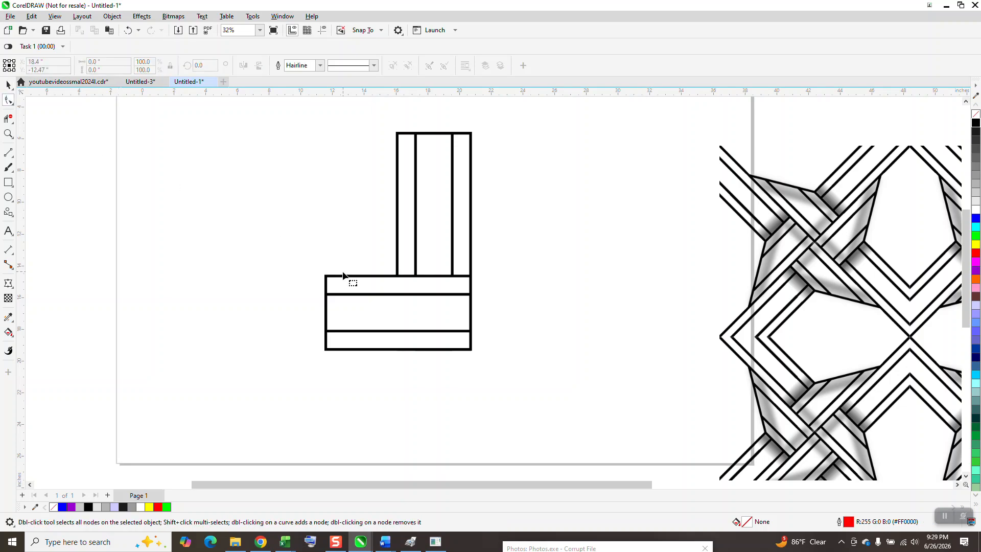
pyautogui.click(8, 85)
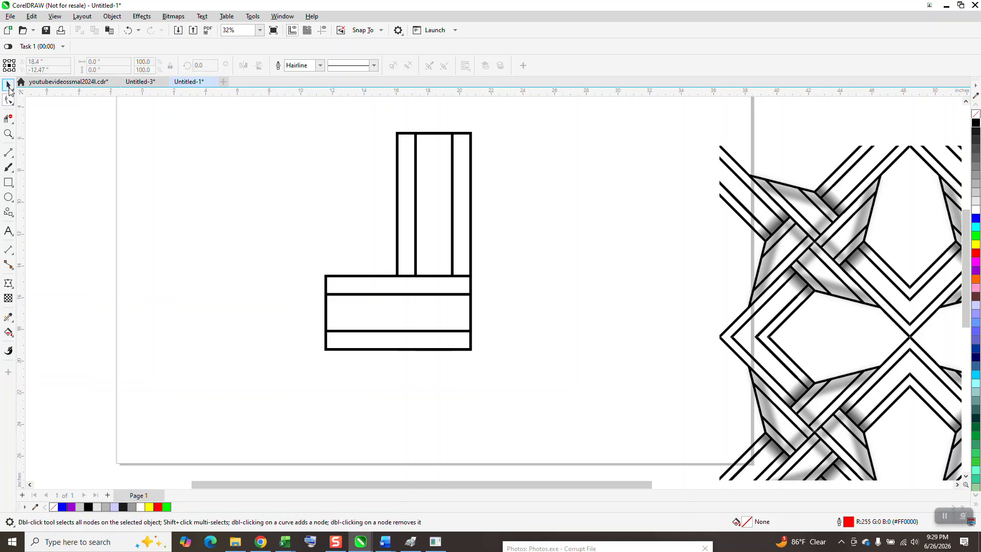
# Step: Ungroup the horizontal strip and move its outer rectangle's upper-left node to the vertical strip's lower-left corner
pyautogui.click(333, 279)
pyautogui.click(112, 16)
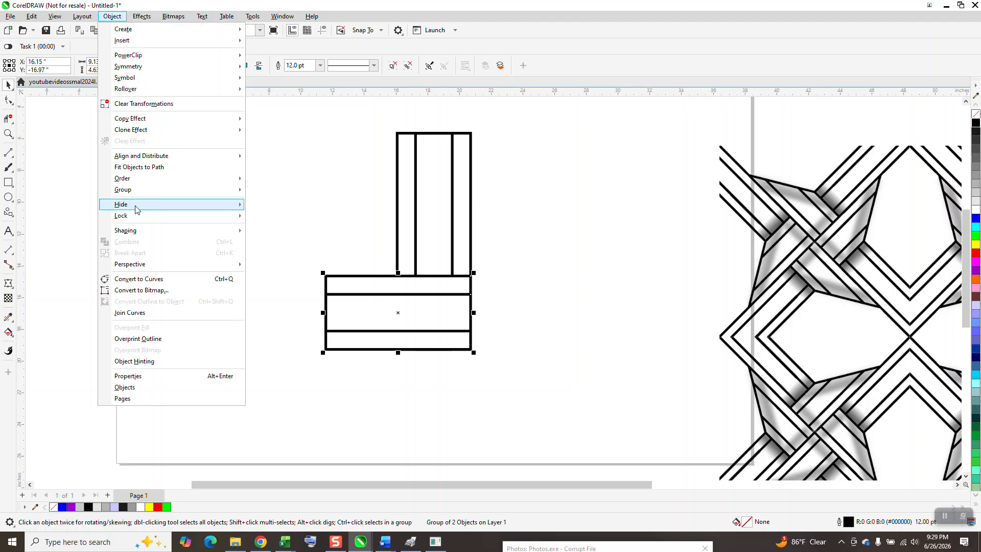
pyautogui.moveTo(148, 190)
pyautogui.click(263, 198)
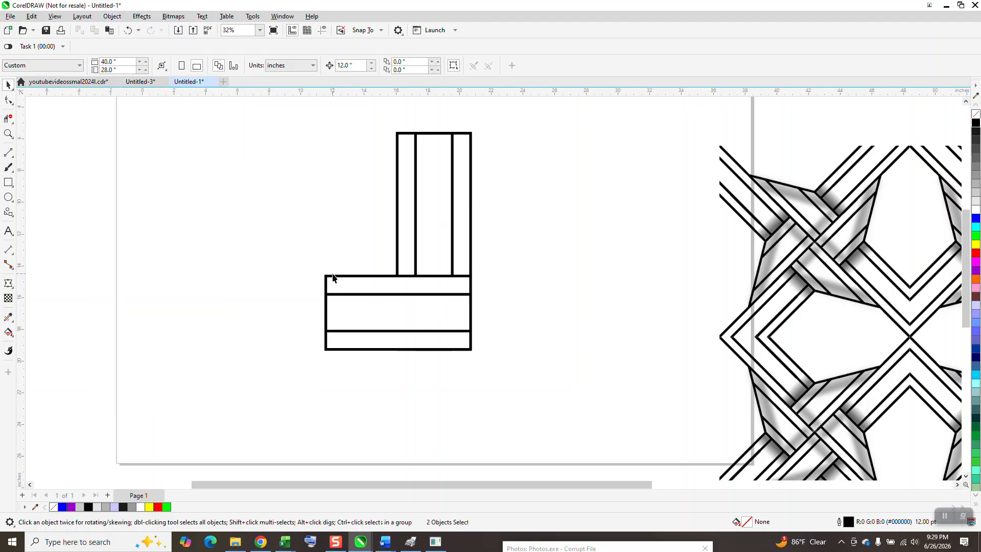
pyautogui.click(8, 100)
pyautogui.click(330, 280)
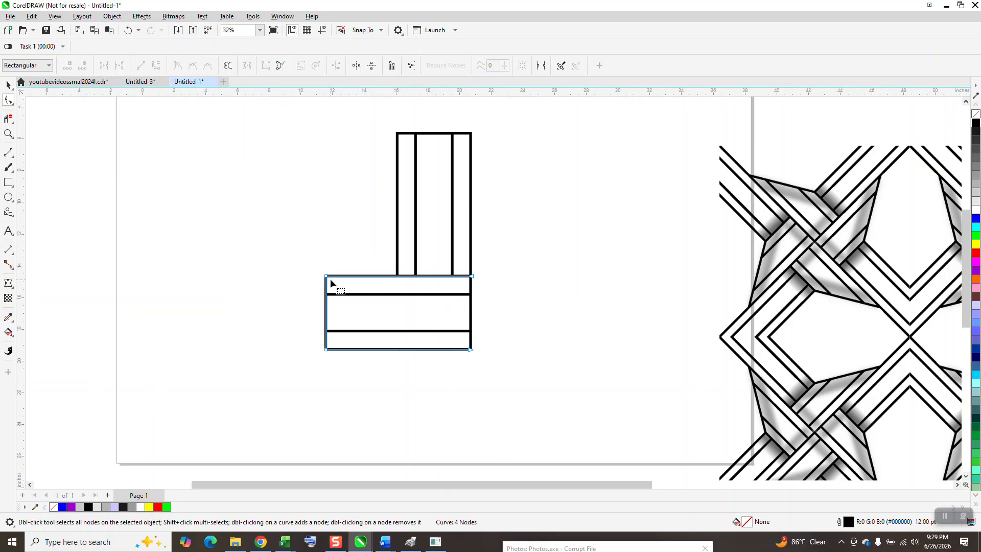
pyautogui.moveTo(327, 276); pyautogui.dragTo(397, 275)
# Step: Delete the inner rectangle's segments that stick out beyond the horizontal strip's slanted edge
pyautogui.click(7, 120)
pyautogui.click(341, 295)
pyautogui.scroll(-2, 221, 292)
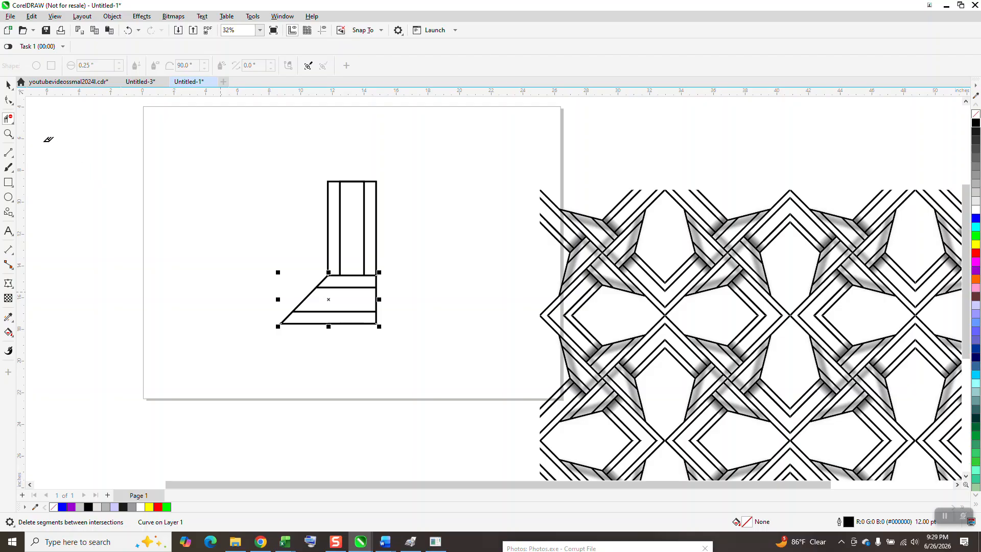
pyautogui.click(8, 86)
pyautogui.scroll(-1, 240, 288)
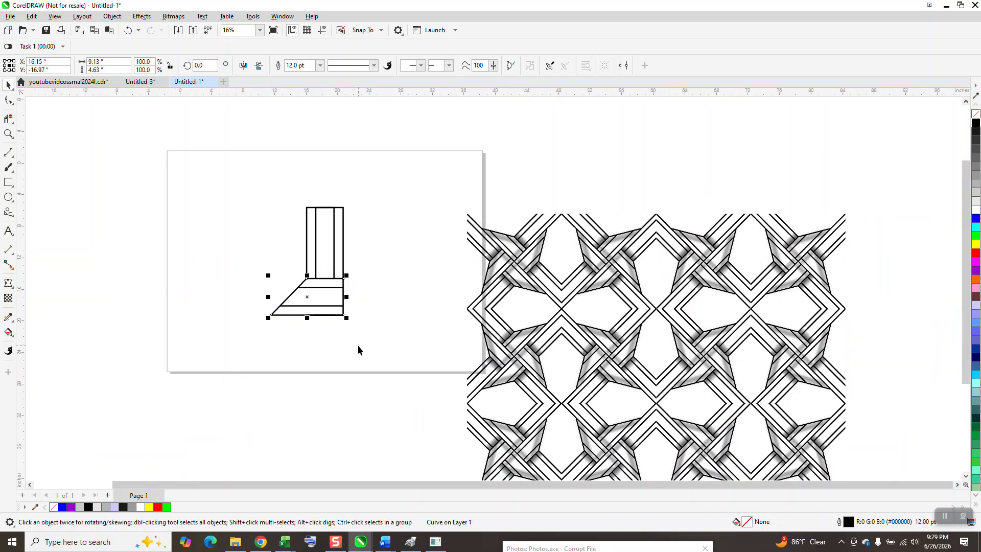
pyautogui.click(362, 350)
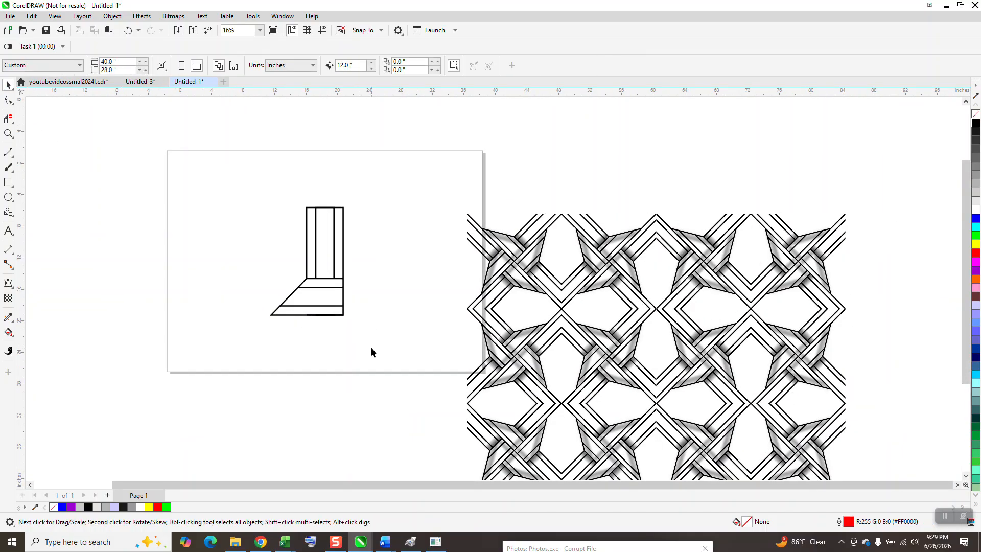
# Step: Draw a 3-point rectangle on the outer side of the slanted edge, with overall dimensions of about 5.47 by 5.57 inches
pyautogui.click(8, 134)
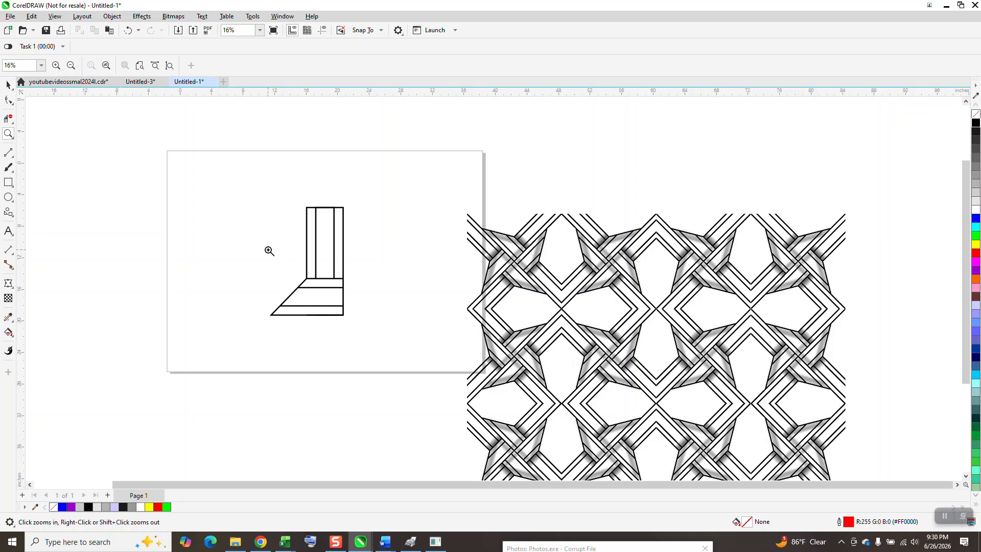
pyautogui.moveTo(386, 348); pyautogui.dragTo(386, 349)
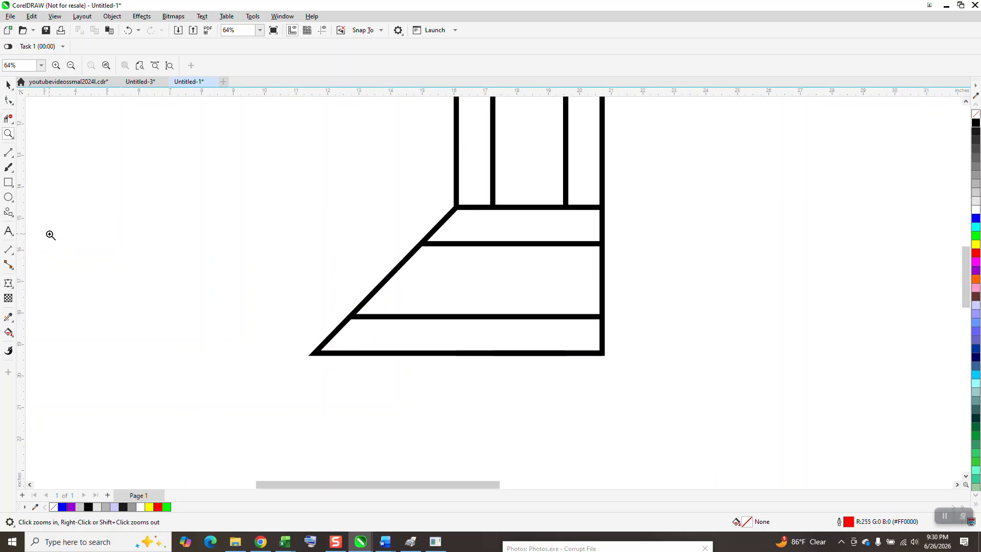
pyautogui.click(14, 186)
pyautogui.click(54, 196)
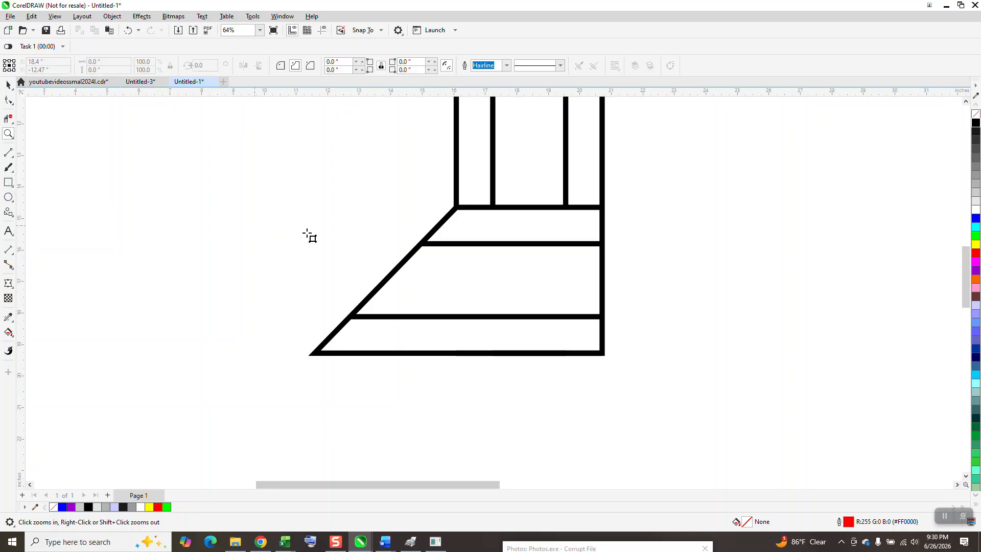
pyautogui.moveTo(456, 207); pyautogui.dragTo(312, 352)
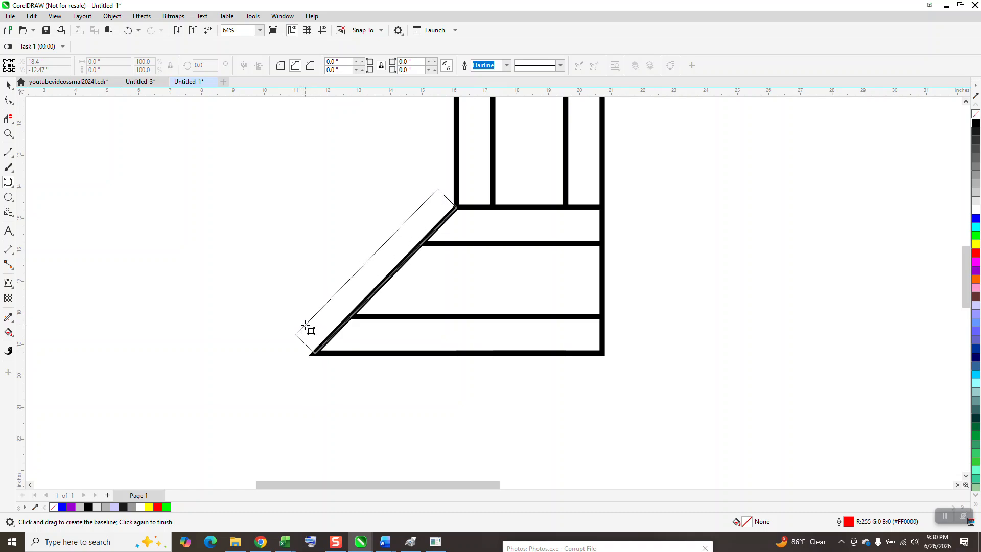
pyautogui.click(293, 315)
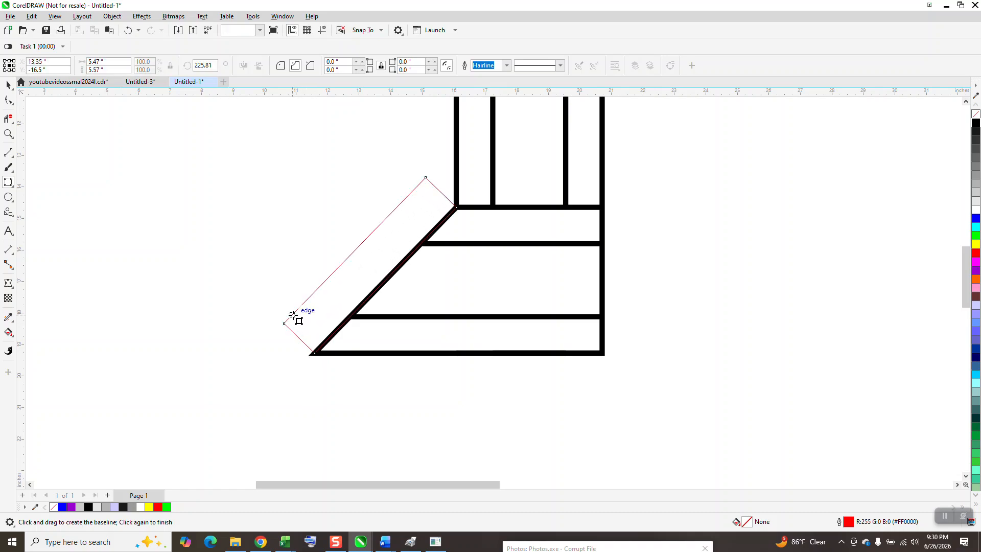
# Step: Fill the slanted rectangle black with no outline and move it to the inner side of the slanted edge
pyautogui.click(975, 124)
pyautogui.rightClick(975, 114)
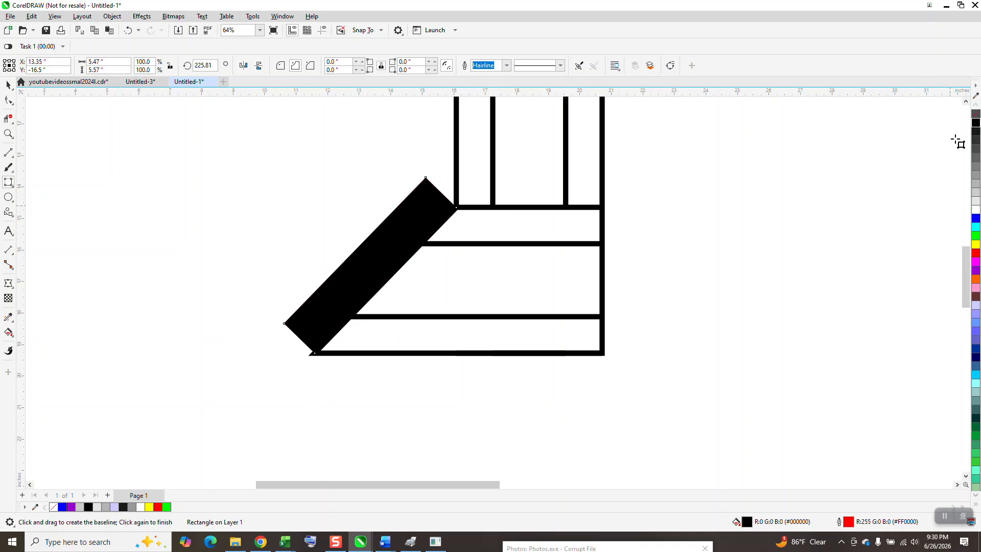
pyautogui.click(8, 85)
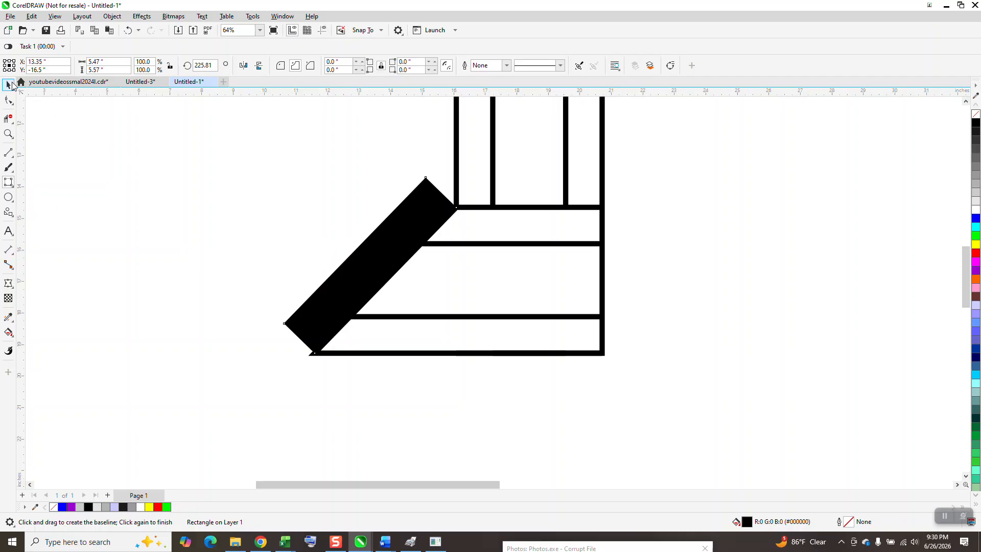
pyautogui.moveTo(425, 178); pyautogui.dragTo(456, 207)
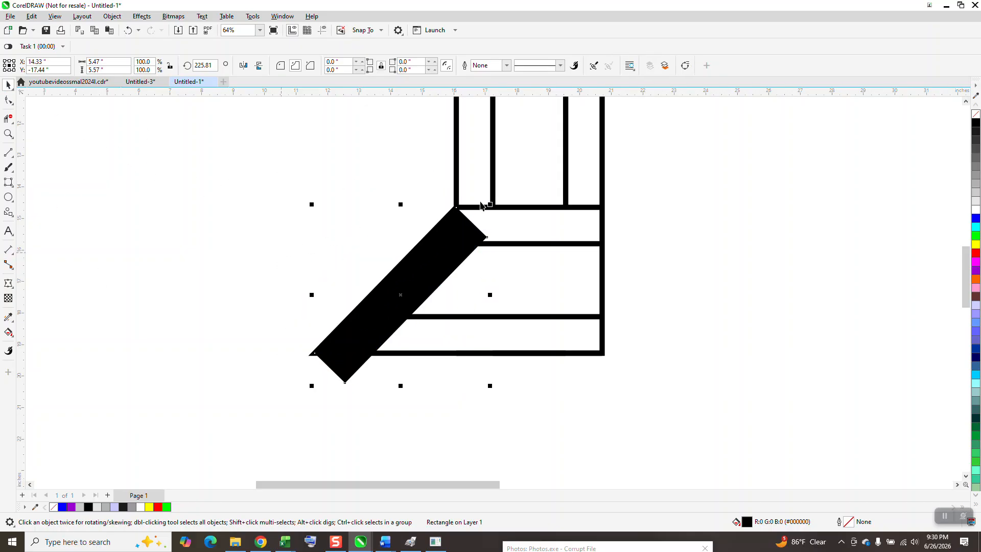
pyautogui.click(8, 100)
pyautogui.moveTo(346, 387); pyautogui.dragTo(363, 372)
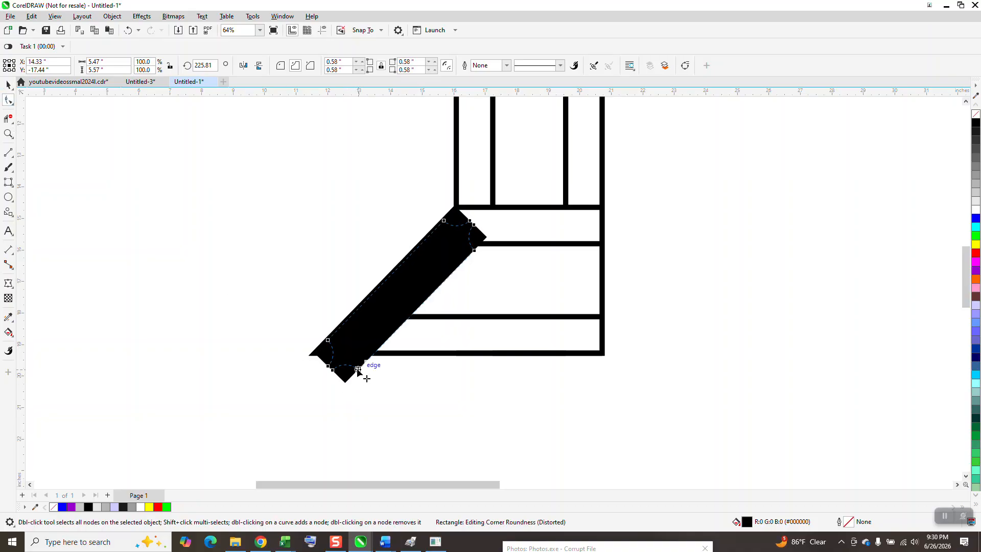
pyautogui.click(128, 34)
# Step: Convert the black rectangle to curves and move its two inner nodes onto the horizontal strip's top and bottom lines
pyautogui.click(111, 16)
pyautogui.click(240, 280)
pyautogui.moveTo(345, 382); pyautogui.dragTo(372, 355)
pyautogui.moveTo(486, 236); pyautogui.dragTo(508, 208)
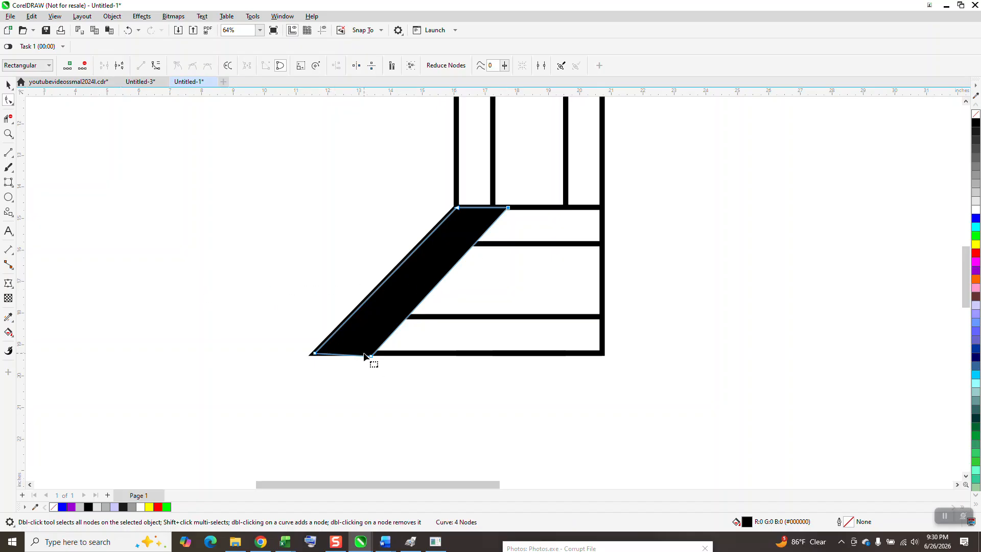
pyautogui.moveTo(371, 356); pyautogui.dragTo(371, 353)
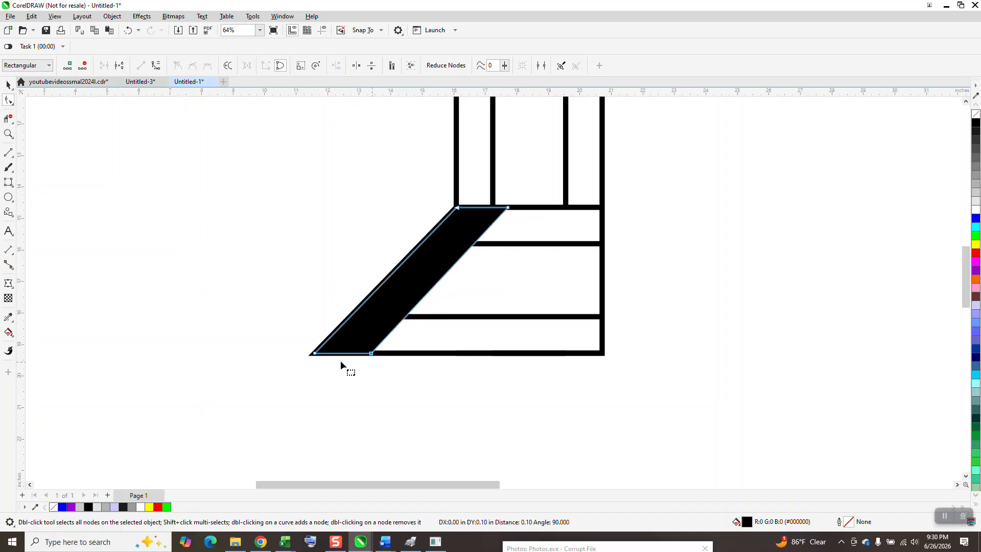
# Step: Apply a black-to-white fountain fill across the black shape, starting inside the strip and ending beyond the slanted edge
pyautogui.click(9, 333)
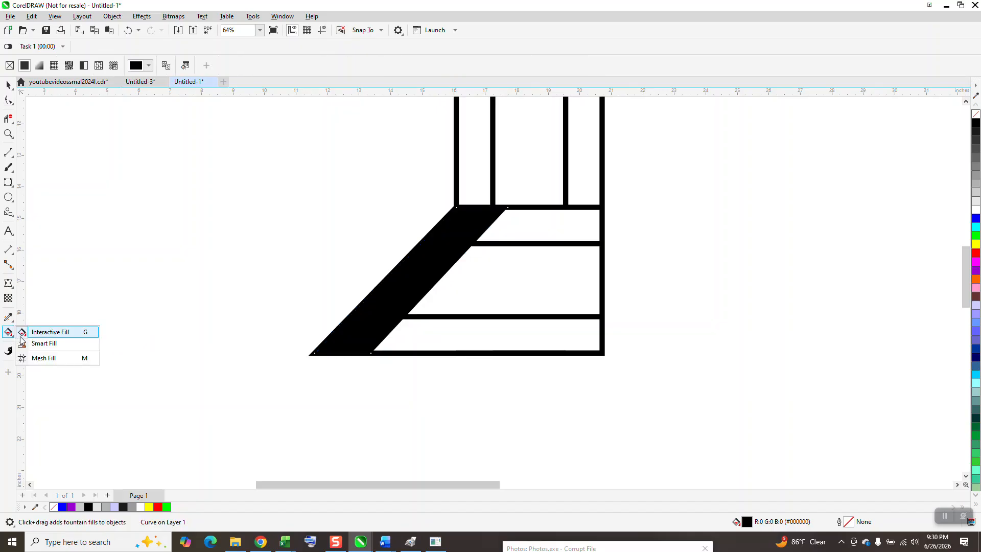
pyautogui.moveTo(427, 287); pyautogui.dragTo(353, 229)
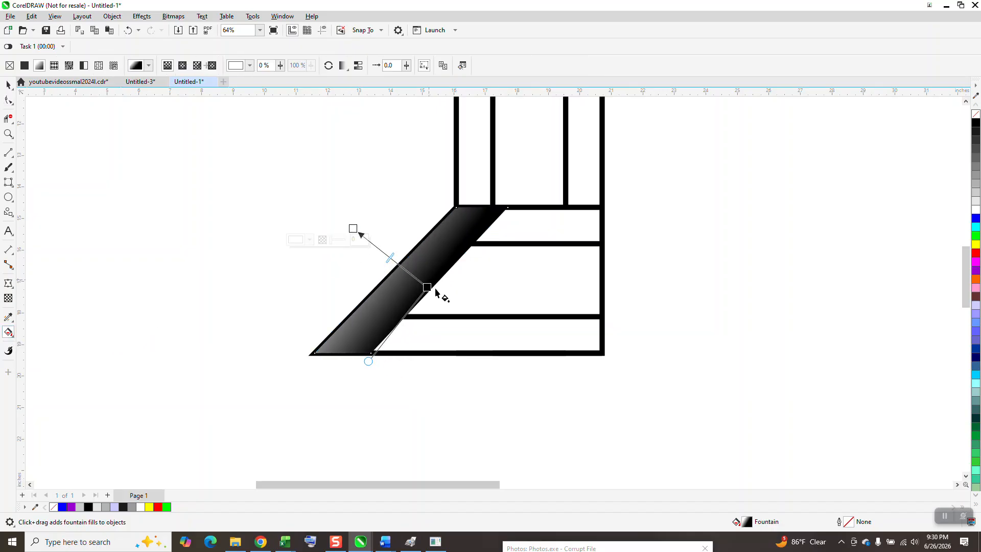
pyautogui.moveTo(427, 287); pyautogui.dragTo(461, 305)
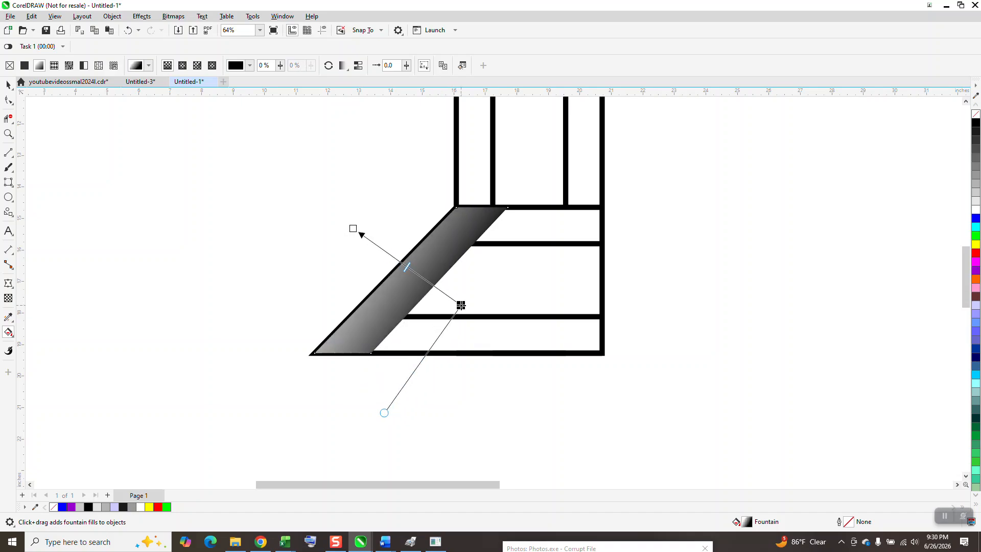
# Step: Send the slanted gradient shape to the back of the page and move its fountain fill's black start farther from the slanted edge
pyautogui.click(112, 17)
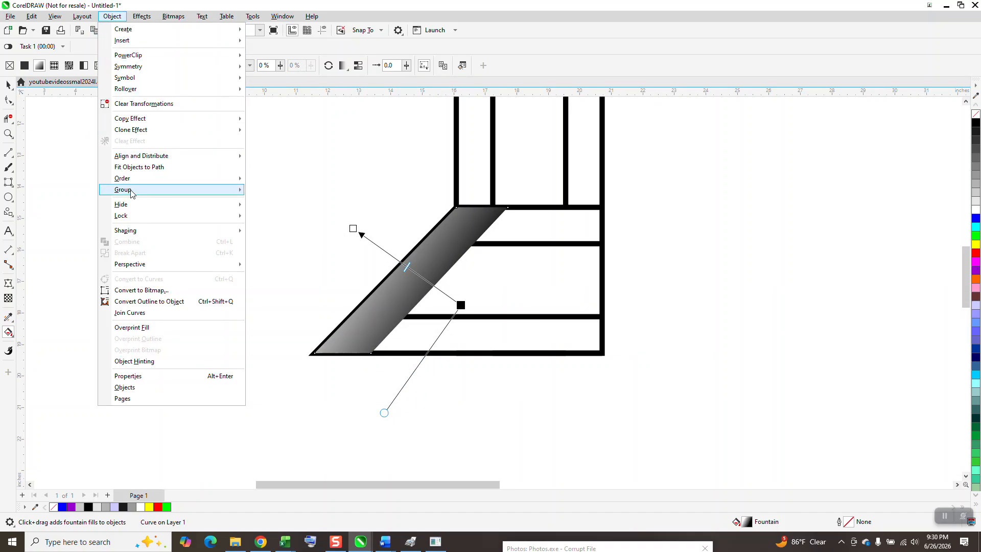
pyautogui.moveTo(129, 183)
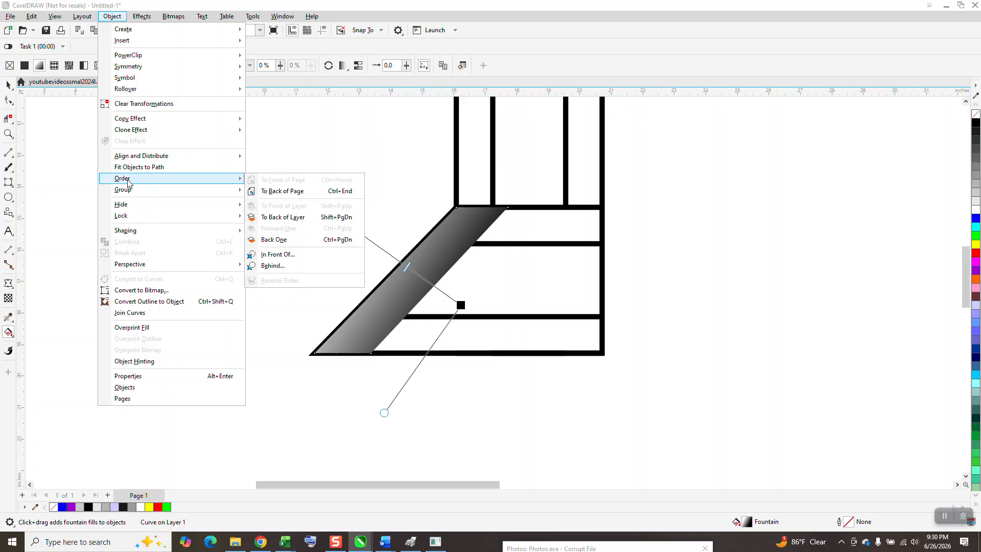
pyautogui.click(267, 192)
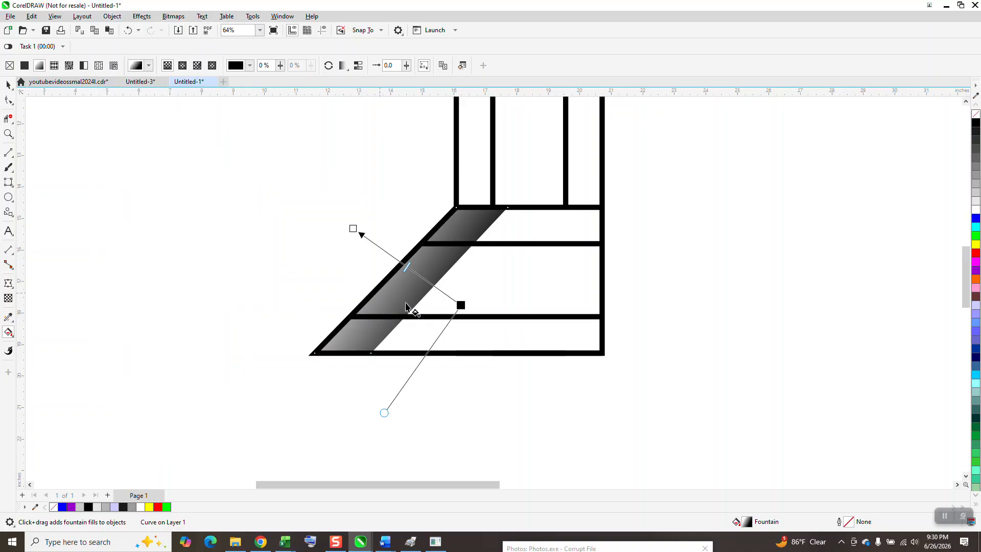
pyautogui.moveTo(461, 306); pyautogui.dragTo(491, 316)
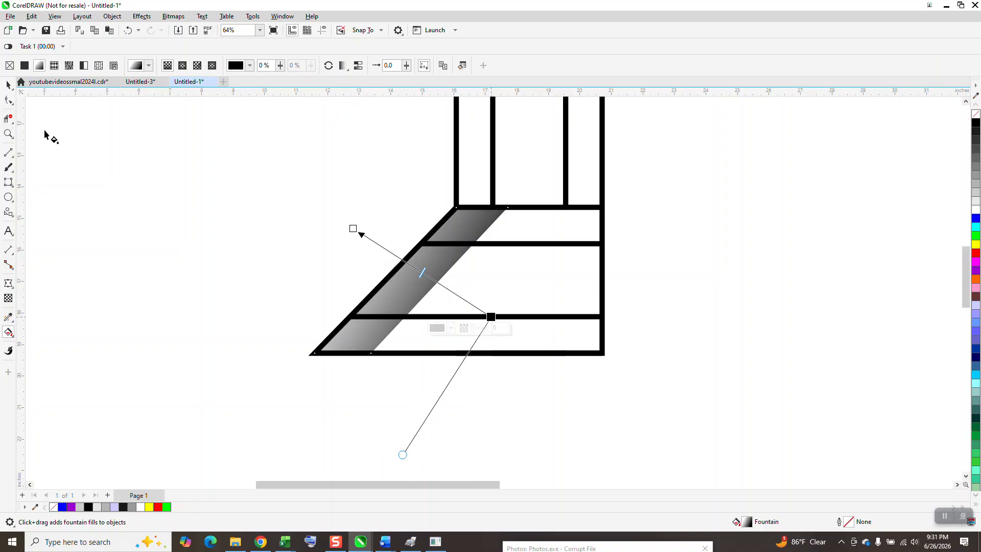
# Step: Apply a Gaussian Blur to the slanted gradient shape and set its fountain fill midpoint to 35%
pyautogui.click(8, 84)
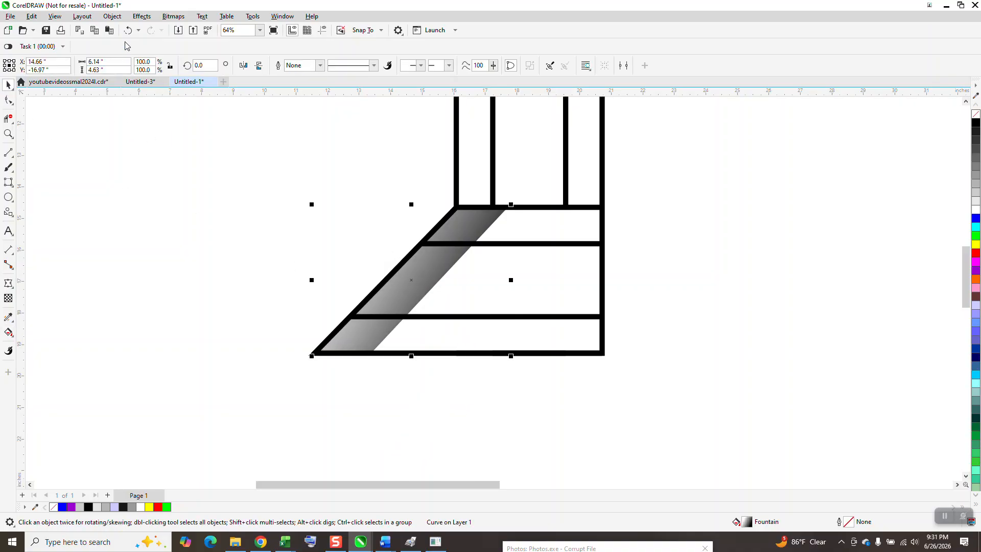
pyautogui.click(144, 19)
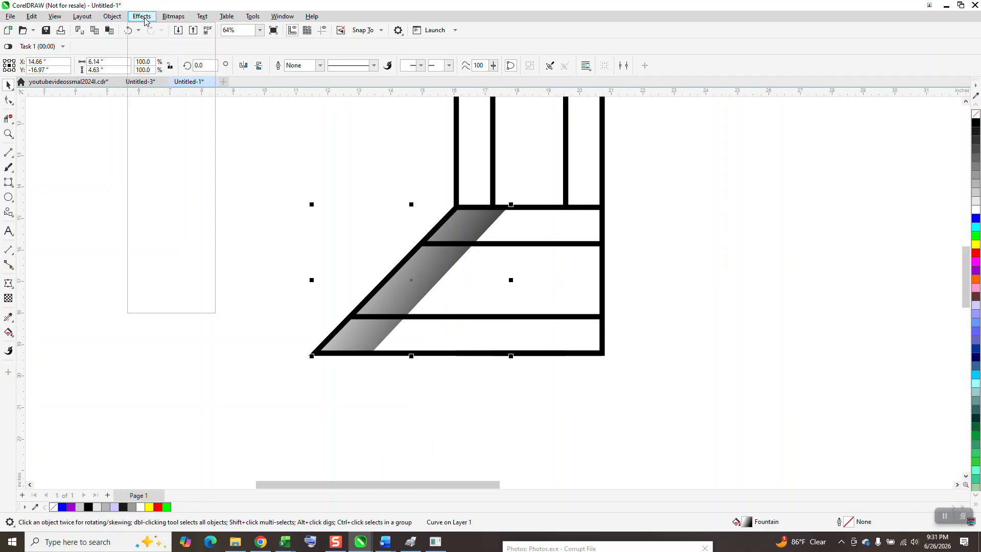
pyautogui.moveTo(152, 82)
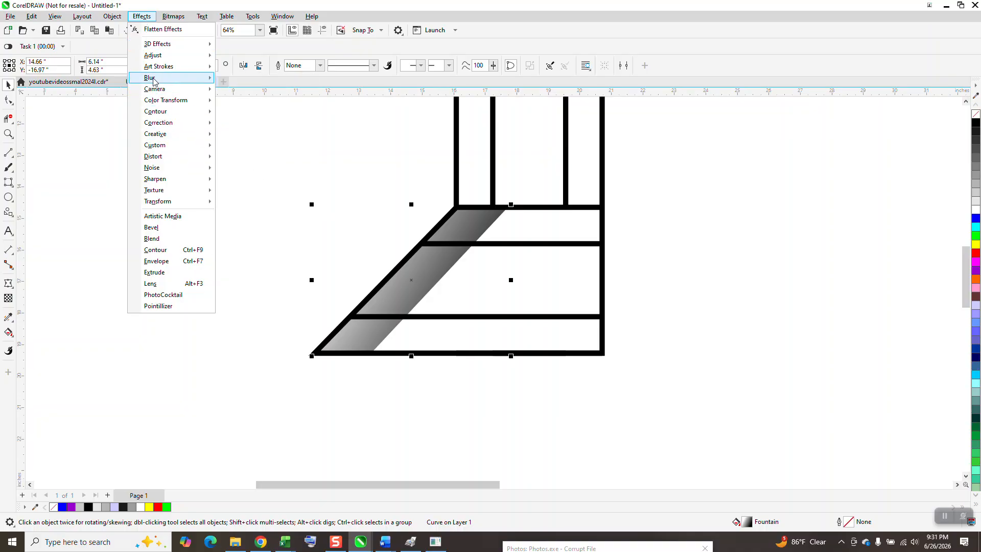
pyautogui.click(240, 106)
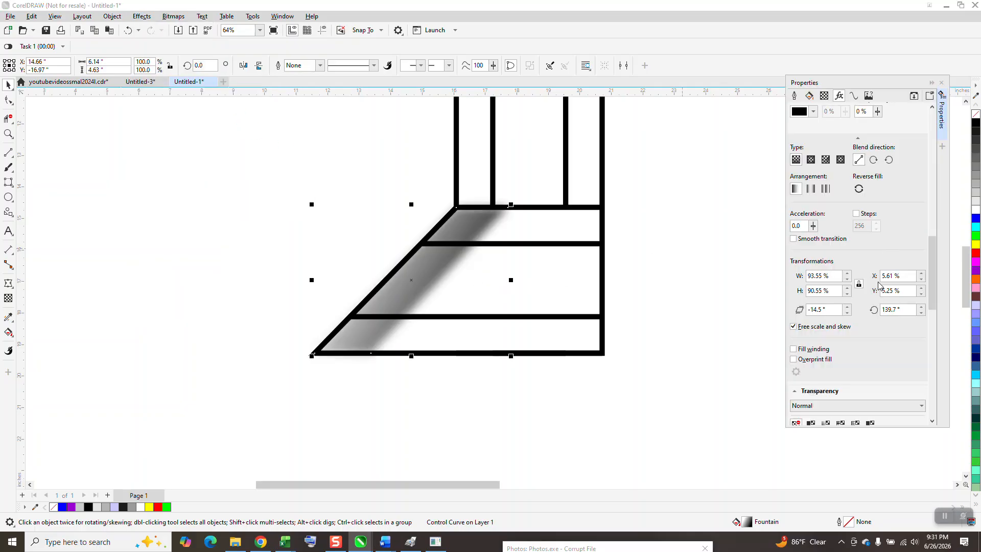
pyautogui.moveTo(933, 282); pyautogui.dragTo(927, 246)
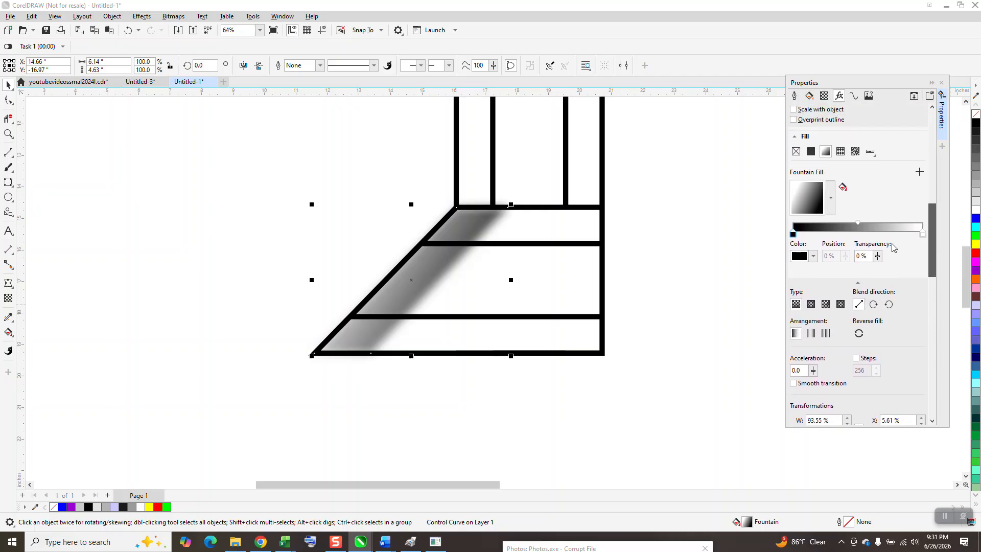
pyautogui.moveTo(858, 223)
pyautogui.mouseDown()
pyautogui.moveTo(877, 224)
pyautogui.moveTo(825, 224)
pyautogui.moveTo(838, 224)
pyautogui.mouseUp()
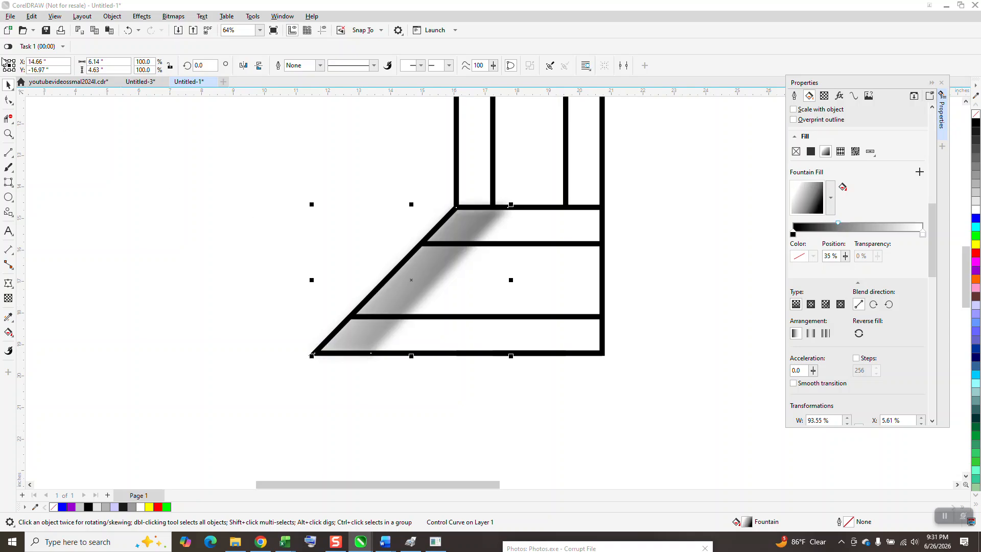
# Step: Draw a rectangle of about 1.35 by 4.63 inches inside the horizontal strip's vertical end and fill it black with no outline
pyautogui.scroll(-1, 216, 196)
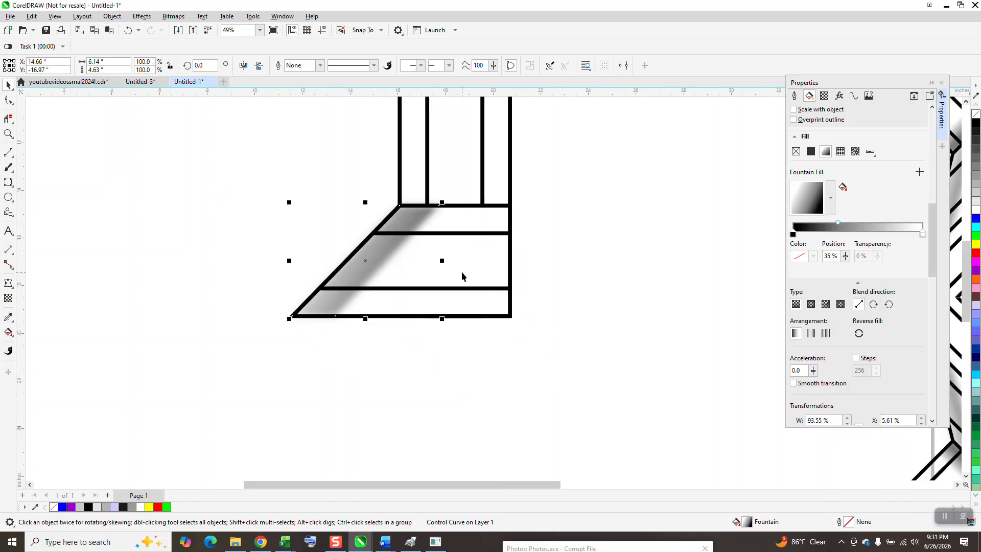
pyautogui.click(9, 192)
pyautogui.click(11, 188)
pyautogui.click(40, 183)
pyautogui.moveTo(510, 205); pyautogui.dragTo(475, 317)
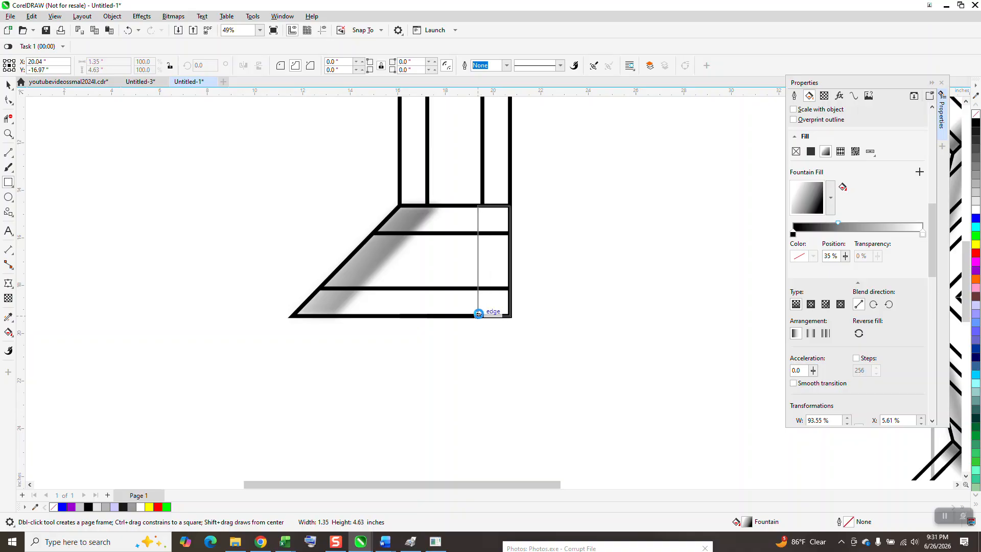
pyautogui.click(977, 121)
pyautogui.rightClick(976, 113)
pyautogui.click(941, 82)
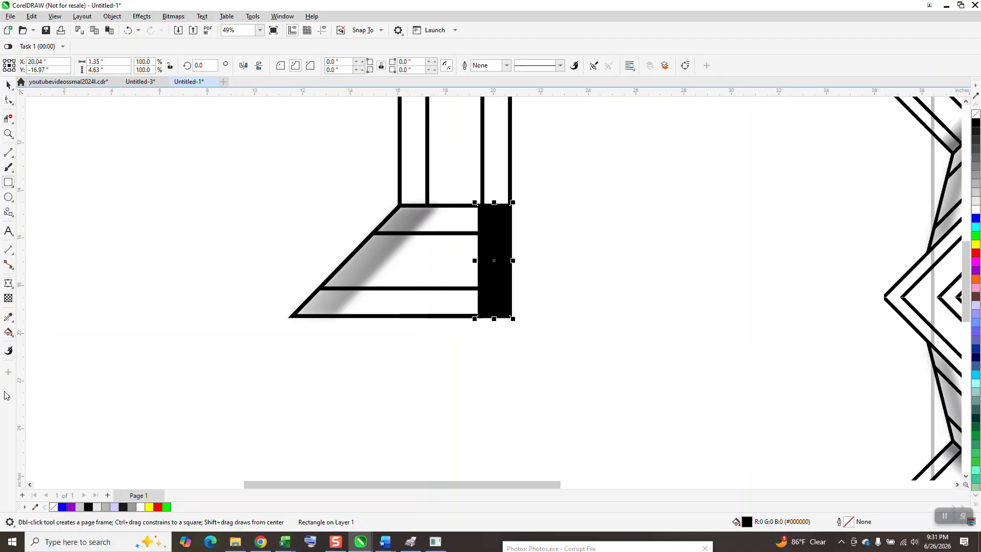
# Step: Apply a black-to-white fountain fill across the end rectangle, starting beyond the vertical edge, and send it to the back of the page
pyautogui.click(13, 337)
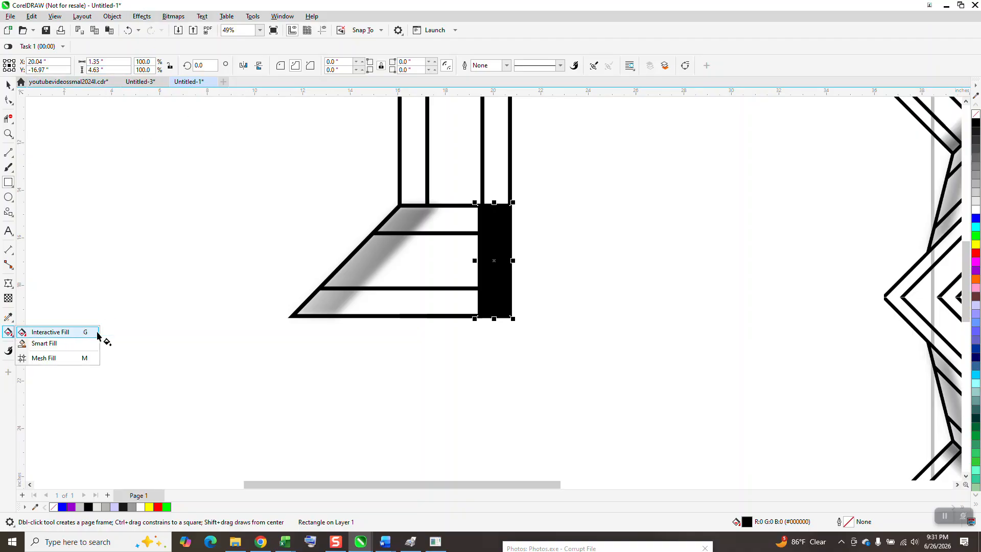
pyautogui.click(50, 332)
pyautogui.moveTo(509, 266); pyautogui.dragTo(453, 264)
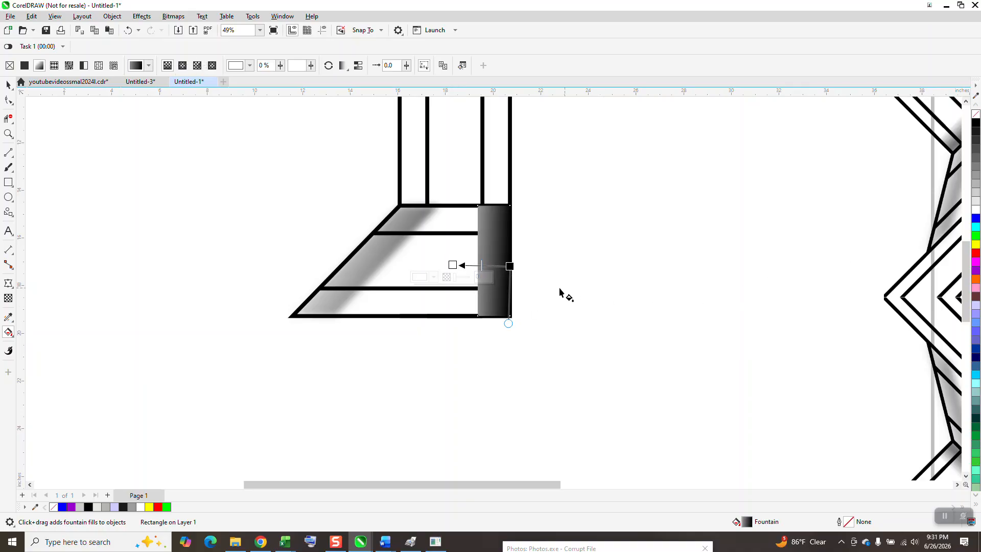
pyautogui.moveTo(508, 266); pyautogui.dragTo(531, 264)
pyautogui.click(8, 84)
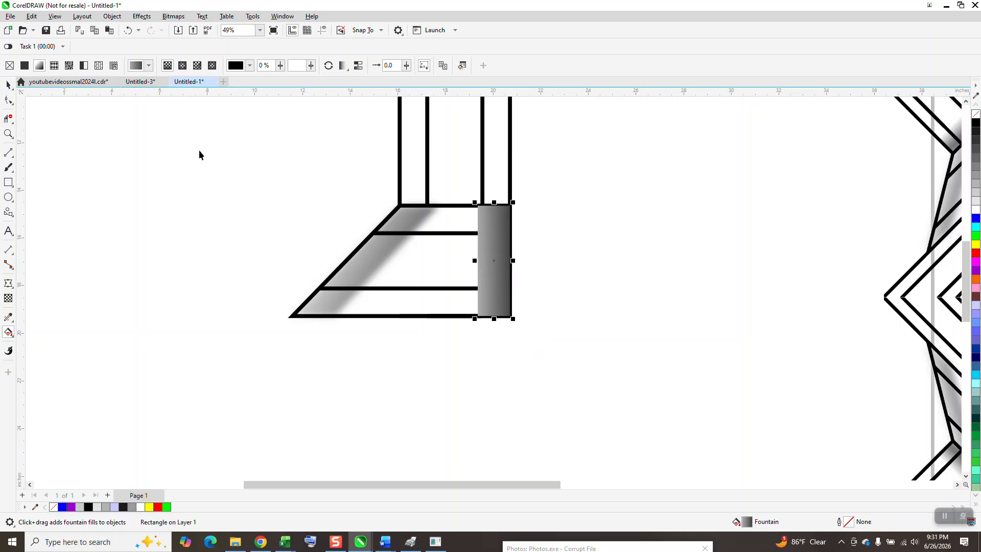
pyautogui.click(111, 16)
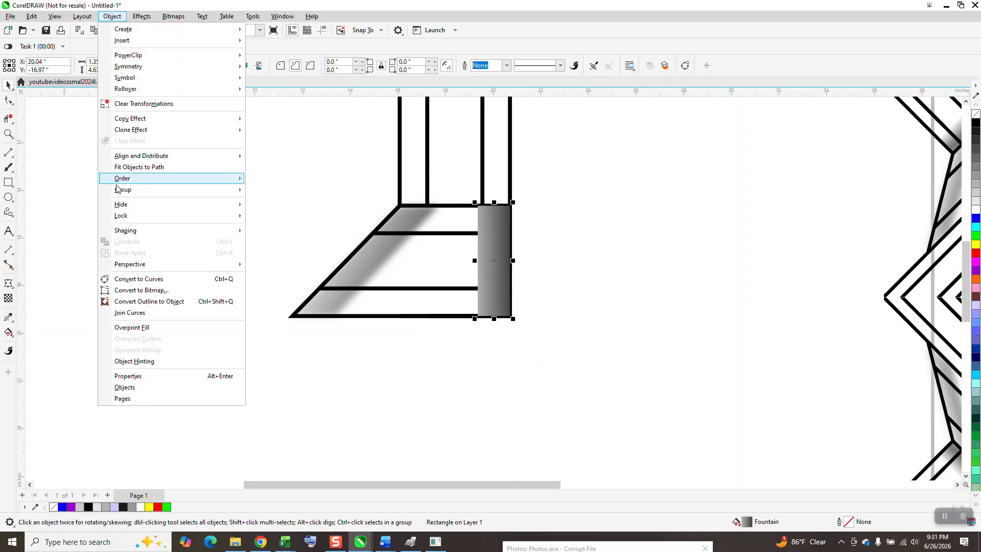
pyautogui.moveTo(117, 194)
pyautogui.click(276, 193)
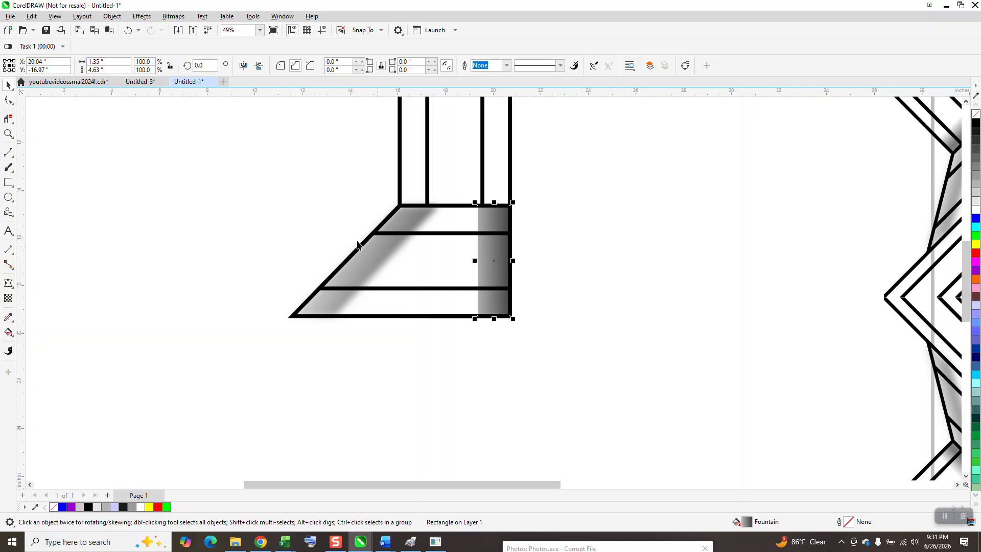
# Step: Apply a Gaussian Blur with a radius of about 102 to the gradient rectangle at the strip's vertical end
pyautogui.click(141, 16)
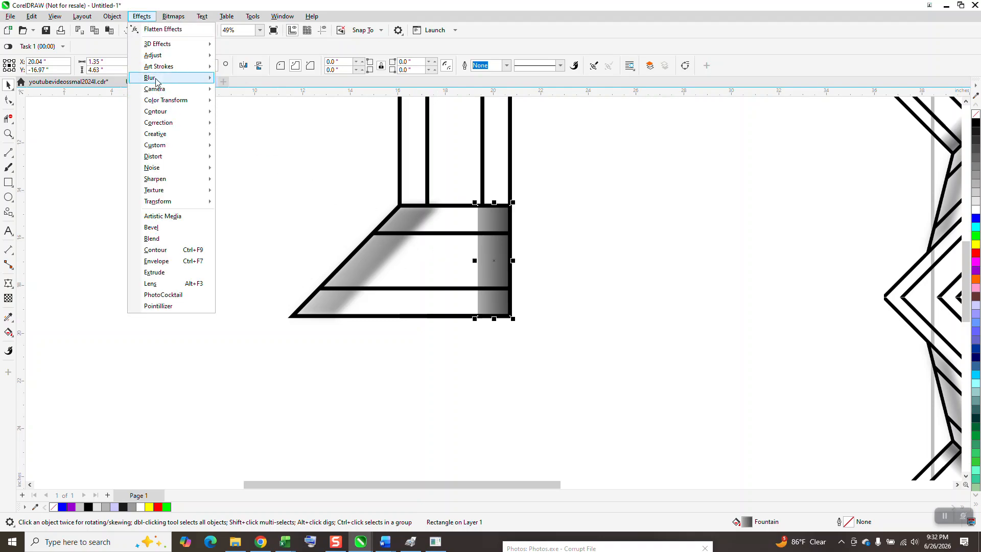
pyautogui.moveTo(153, 78)
pyautogui.click(236, 119)
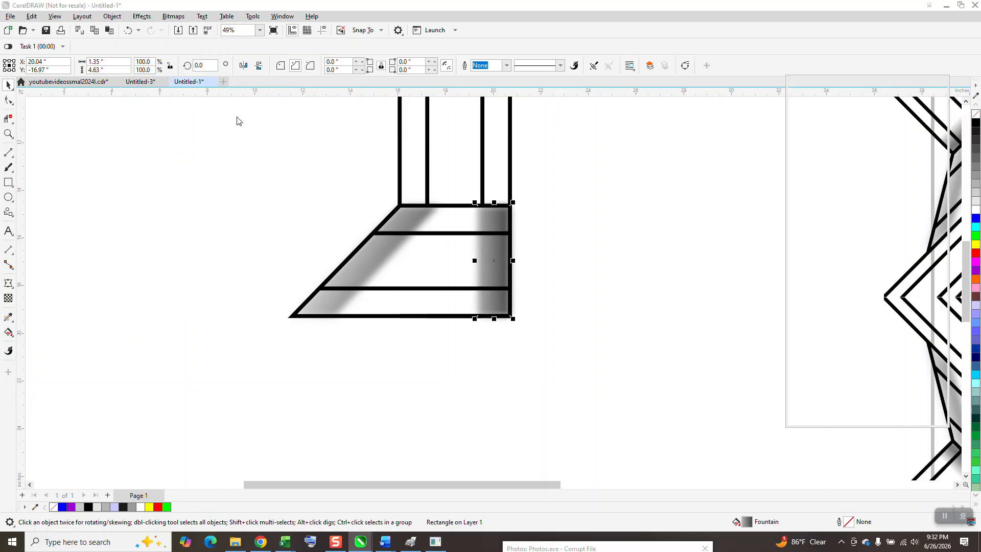
pyautogui.scroll(-2, 858, 240)
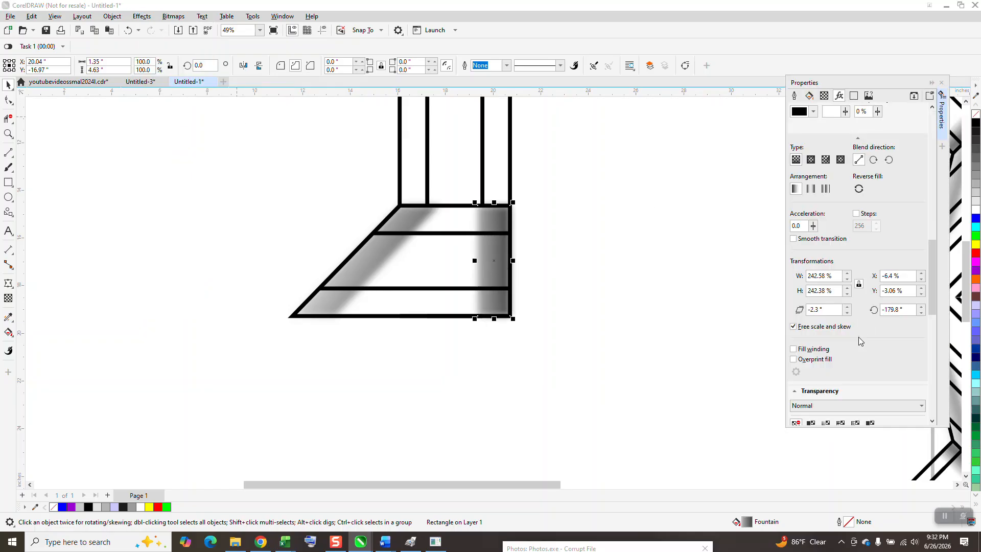
pyautogui.scroll(-1, 859, 318)
pyautogui.scroll(2, 859, 318)
pyautogui.moveTo(930, 263); pyautogui.dragTo(931, 317)
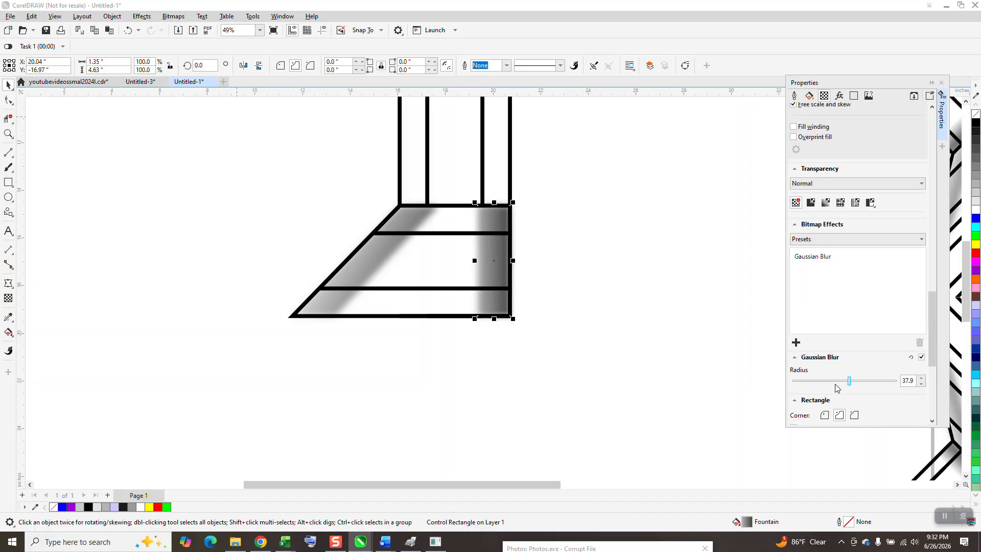
pyautogui.moveTo(849, 382); pyautogui.dragTo(870, 381)
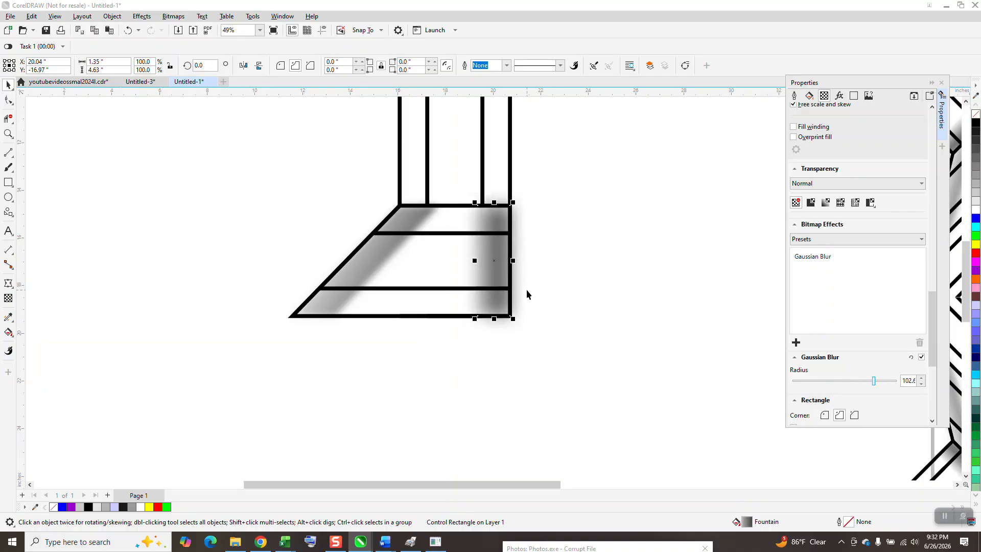
# Step: Move the blurred rectangle about 0.13 inch inward from the strip's vertical edge
pyautogui.click(8, 134)
pyautogui.click(434, 263)
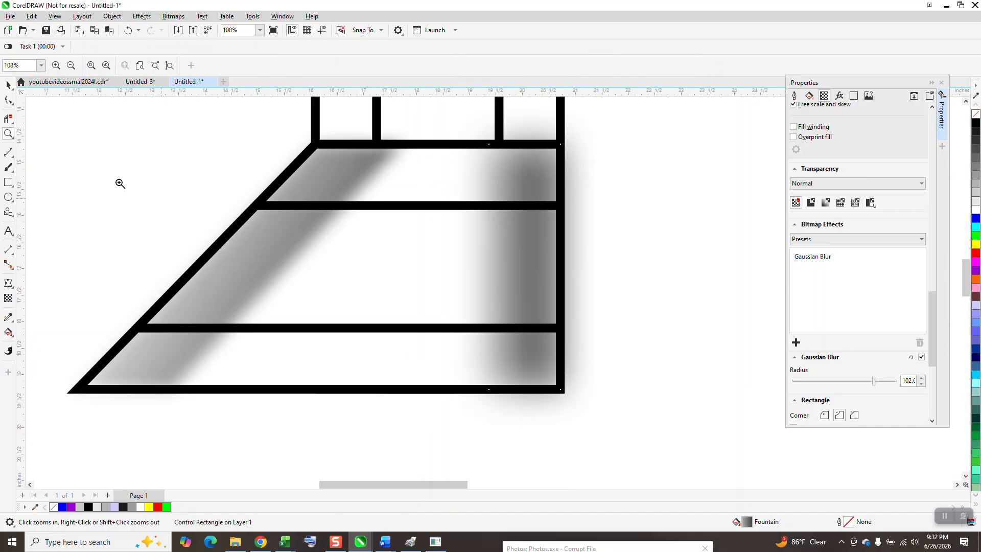
pyautogui.click(8, 85)
pyautogui.moveTo(561, 266); pyautogui.dragTo(553, 269)
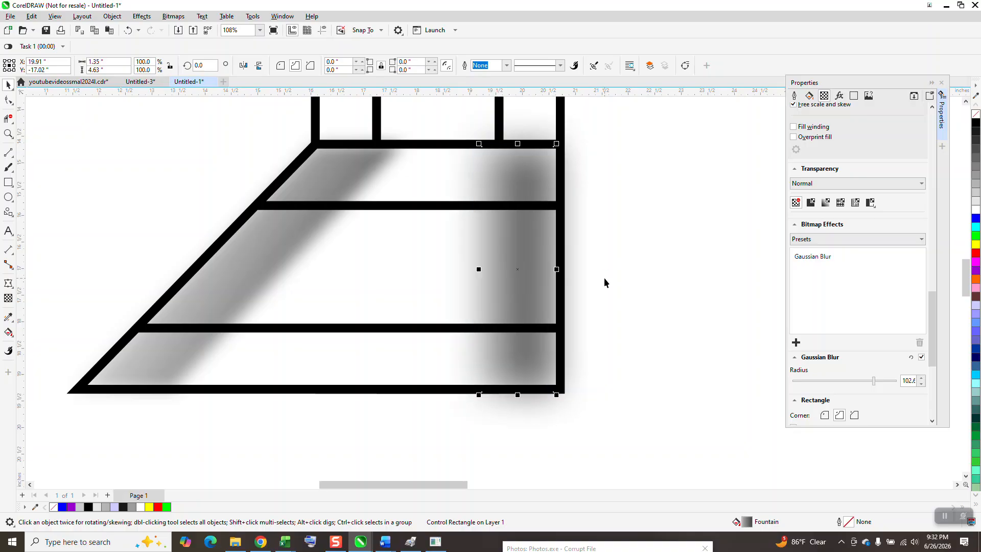
pyautogui.scroll(-5, 576, 267)
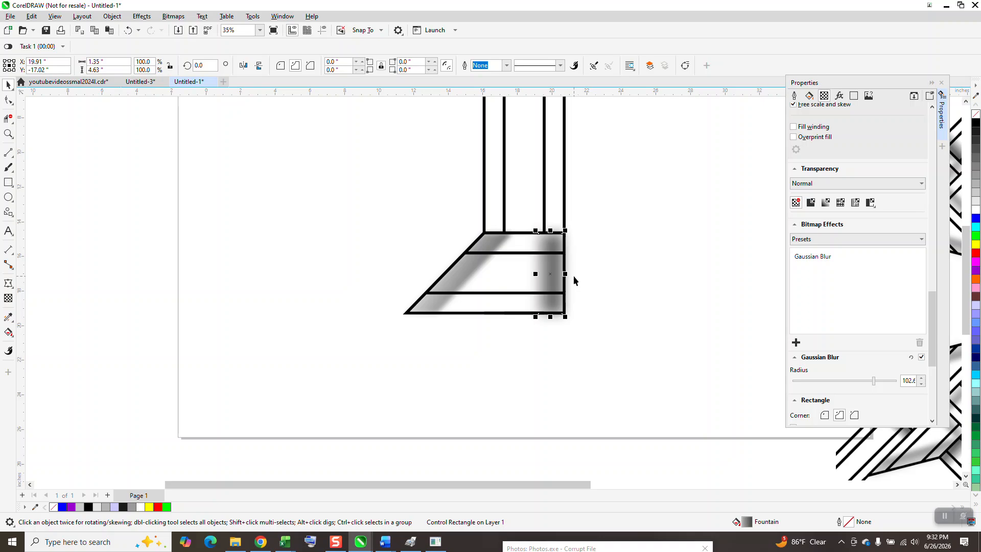
pyautogui.scroll(-2, 369, 237)
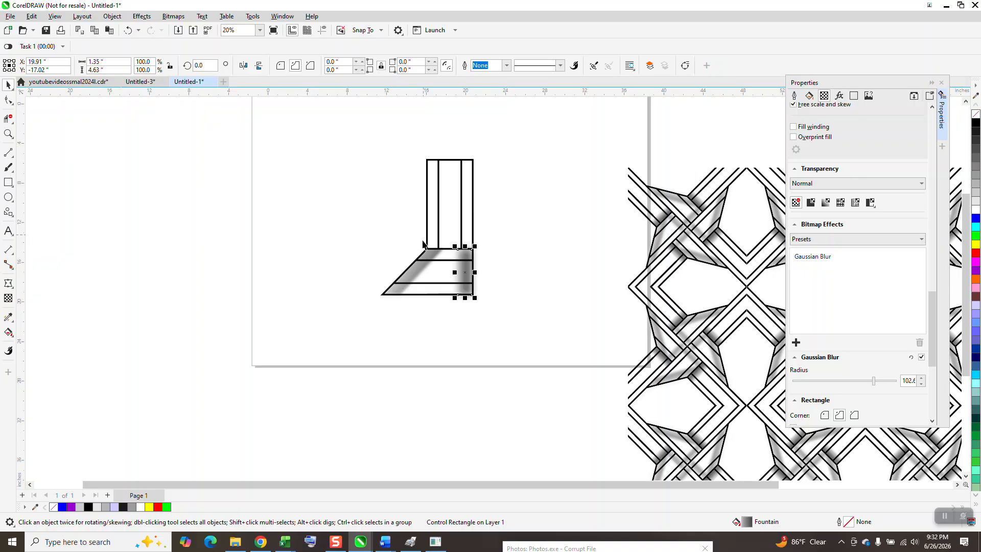
pyautogui.click(427, 257)
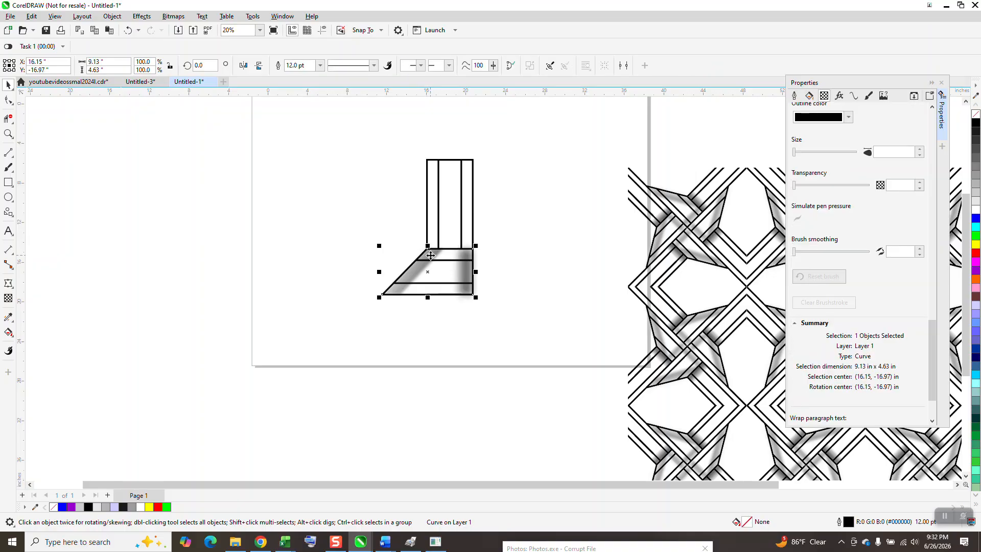
pyautogui.press('Delete')
pyautogui.click(129, 31)
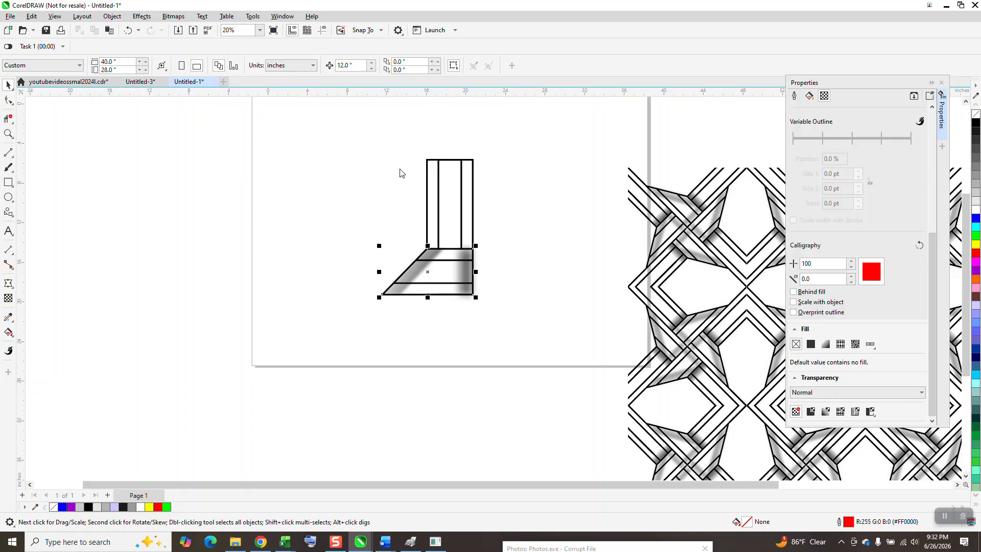
# Step: Delete the blurred end rectangle and the blurred slanted shape, leaving only the strip outlines
pyautogui.click(430, 301)
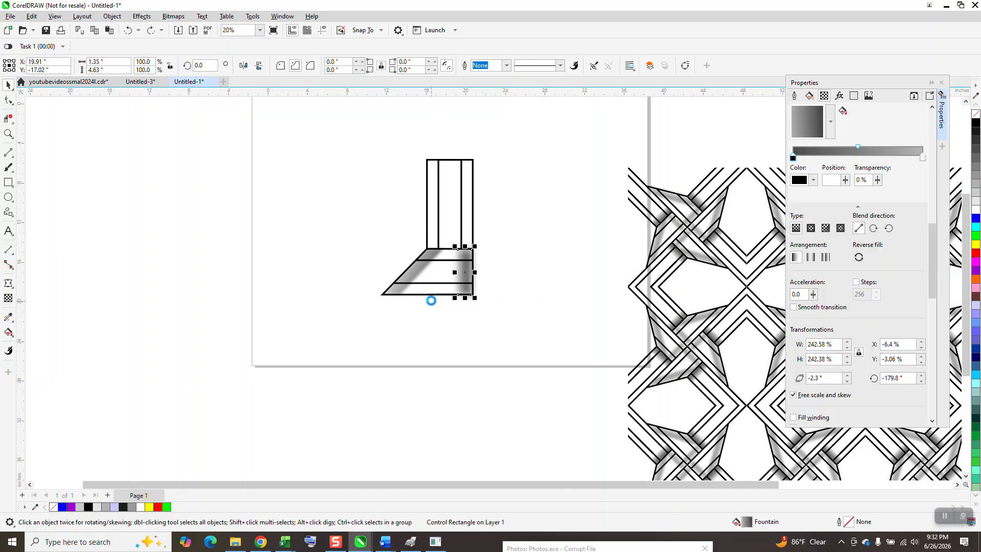
pyautogui.press('Delete')
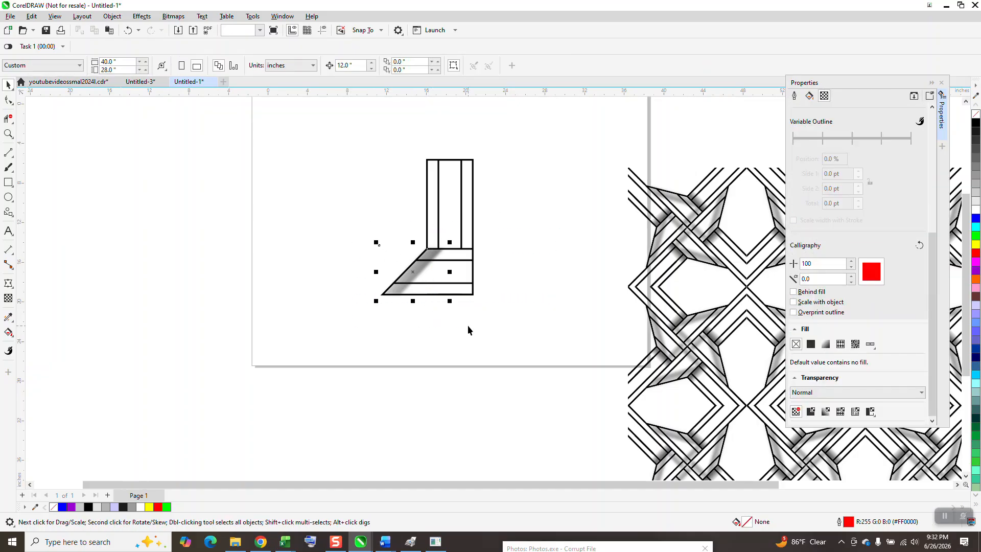
pyautogui.press('Delete')
# Step: Smart Fill the middle band of the strip's slanted end with black and no outline
pyautogui.click(9, 134)
pyautogui.moveTo(313, 220); pyautogui.dragTo(499, 327)
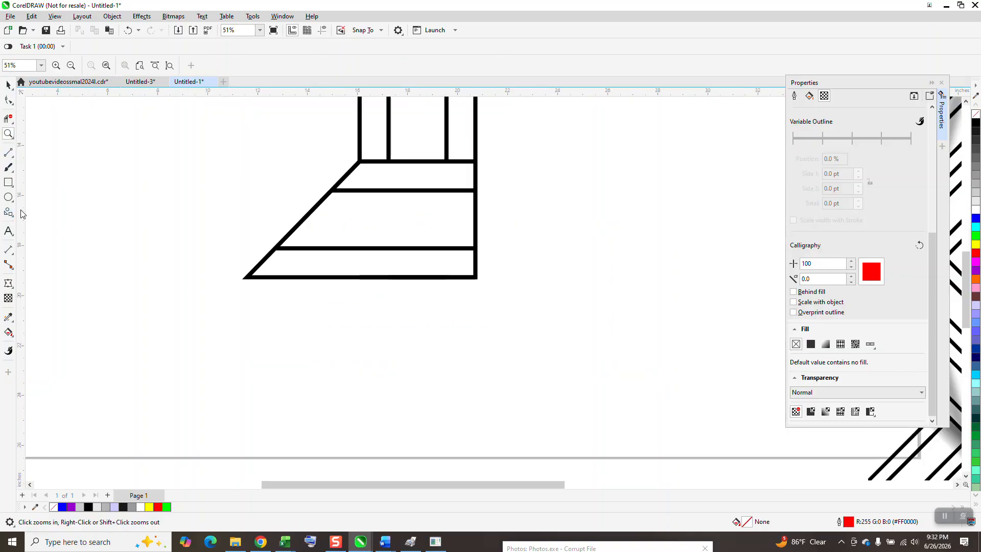
pyautogui.click(9, 332)
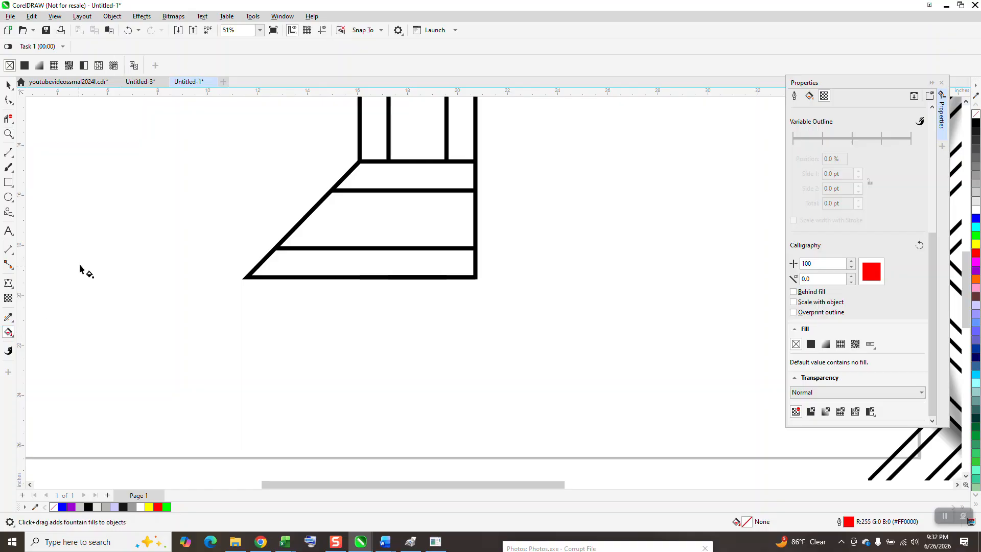
pyautogui.click(13, 336)
pyautogui.click(49, 343)
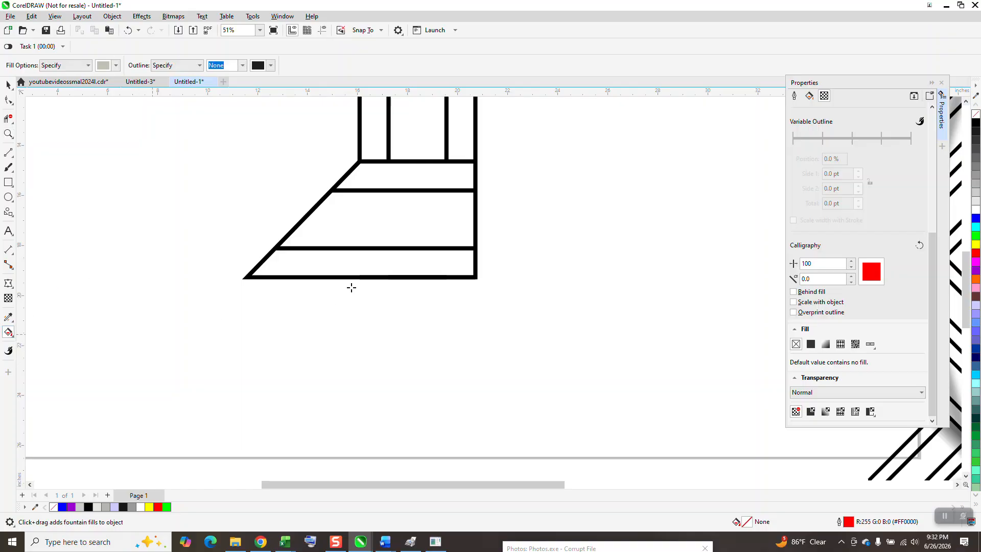
pyautogui.click(116, 65)
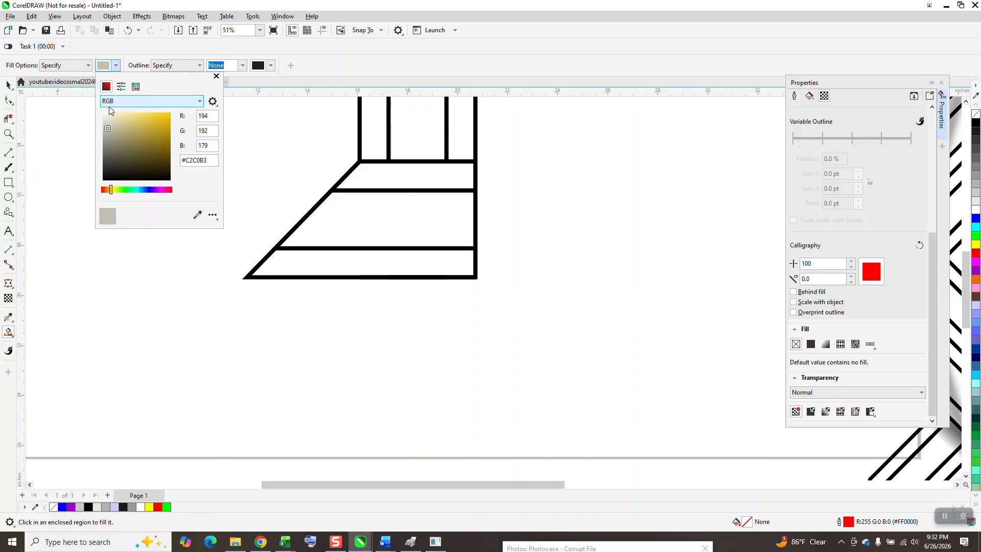
pyautogui.click(136, 87)
pyautogui.click(117, 119)
pyautogui.click(410, 234)
pyautogui.click(410, 234)
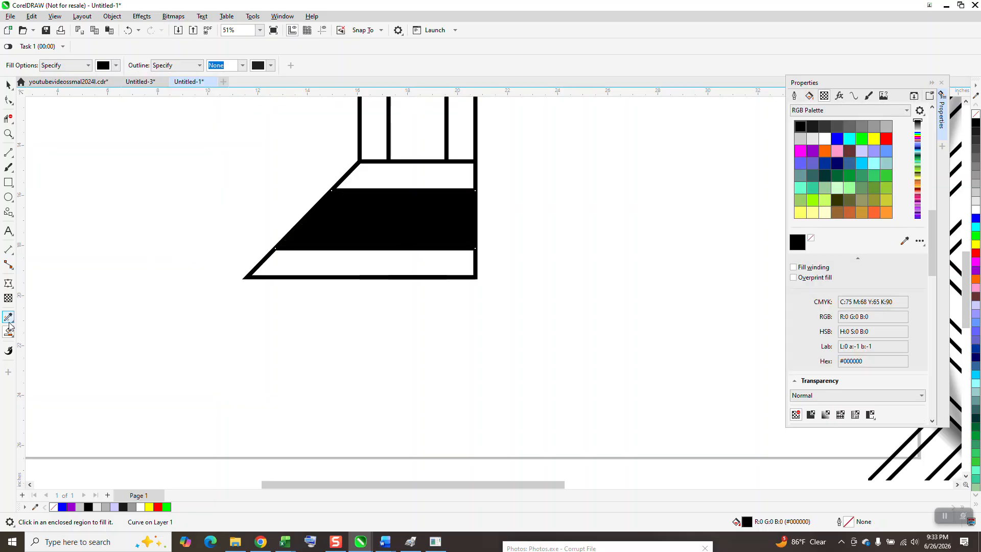
# Step: Apply a horizontal fountain fill across the middle band with both end nodes black, starting just beyond the vertical edge
pyautogui.click(13, 337)
pyautogui.click(36, 329)
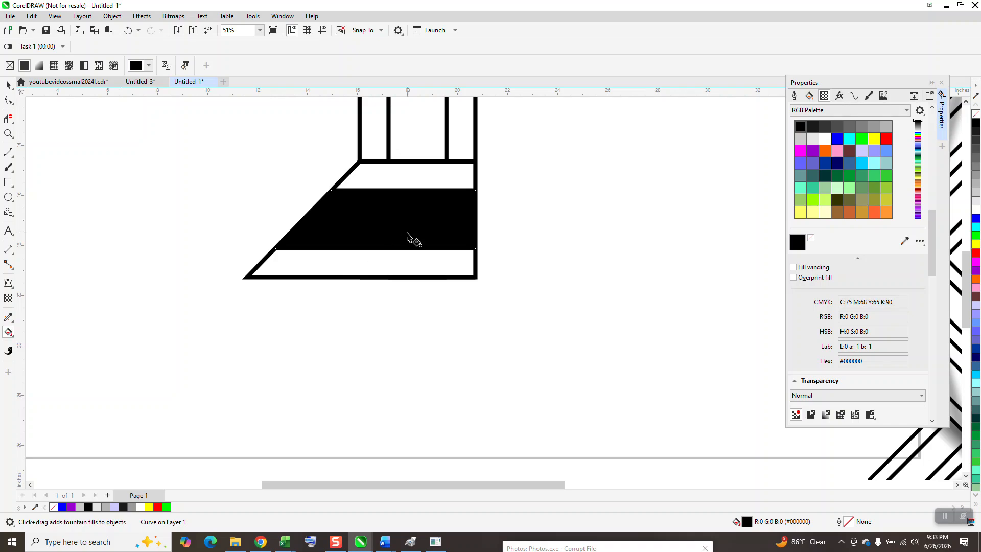
pyautogui.moveTo(427, 220); pyautogui.dragTo(307, 215)
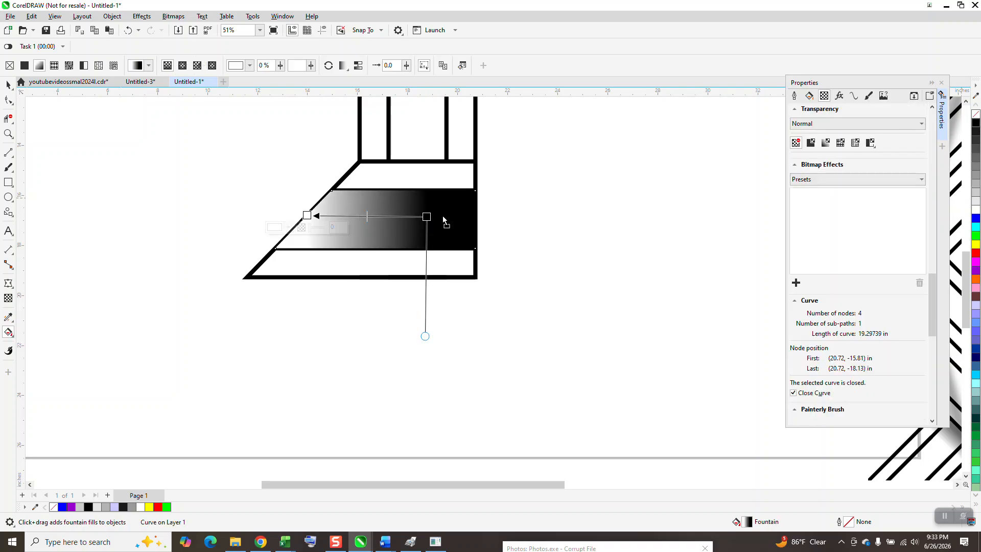
pyautogui.moveTo(309, 215); pyautogui.dragTo(309, 215)
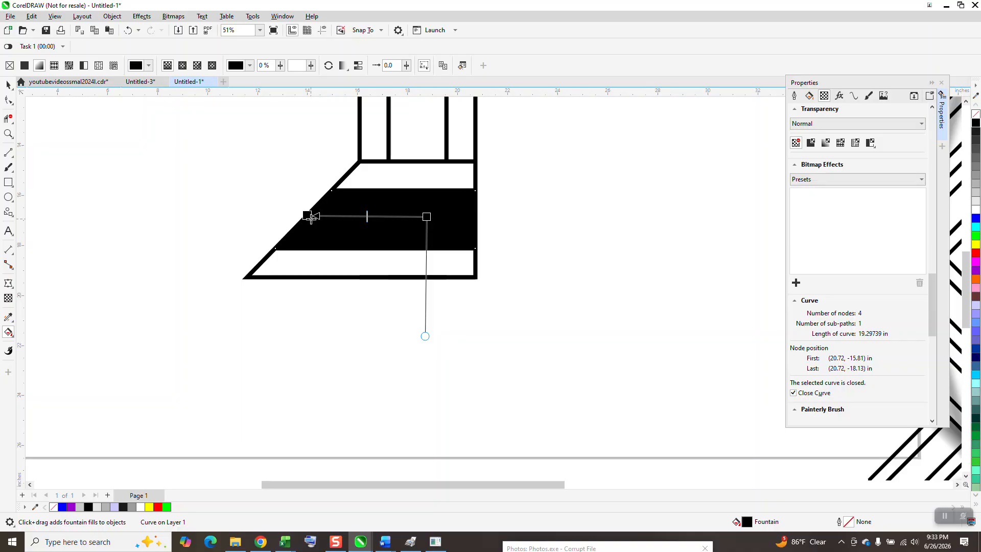
pyautogui.moveTo(427, 217); pyautogui.dragTo(484, 214)
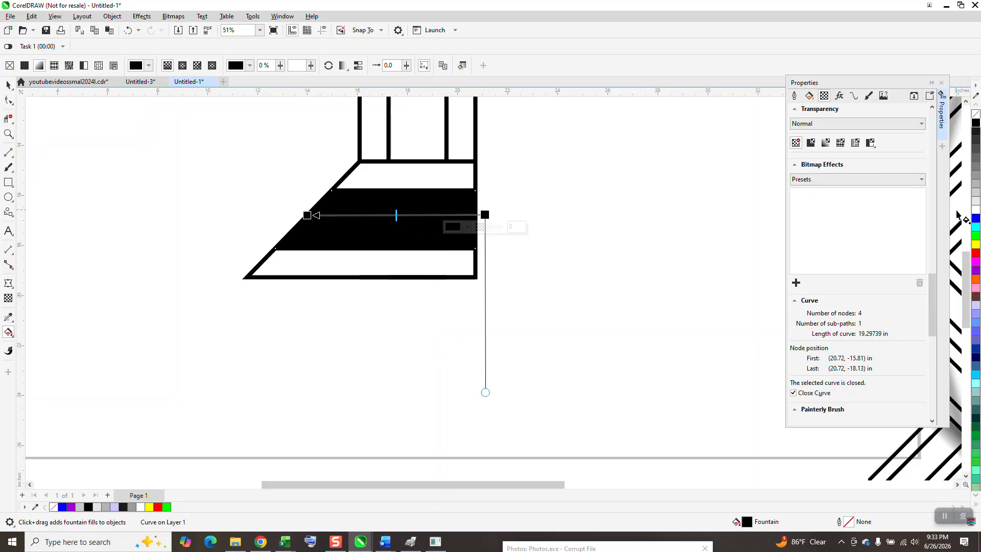
# Step: Add a white color node midway in the middle band's gradient and extend the black end node beyond the slanted edge
pyautogui.moveTo(975, 210); pyautogui.dragTo(385, 215)
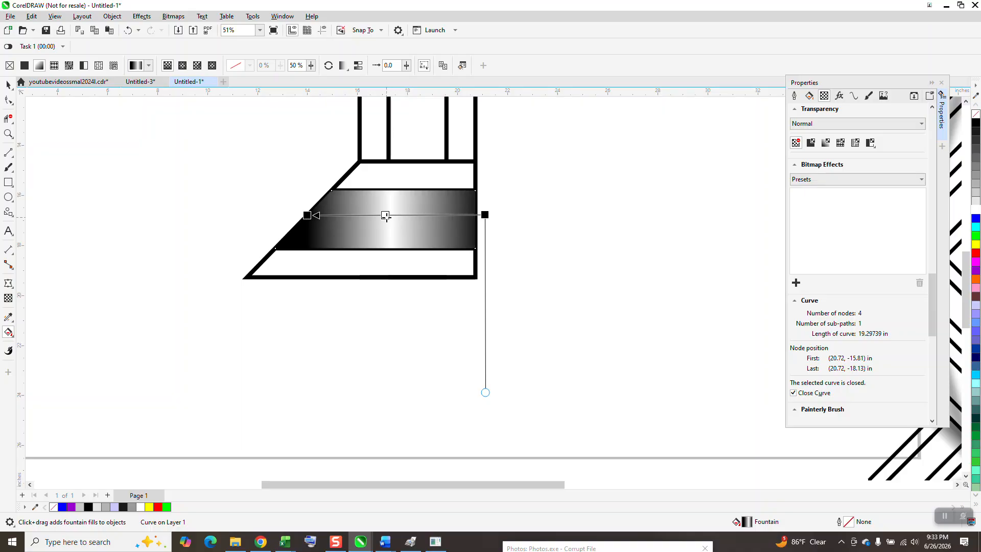
pyautogui.moveTo(307, 215); pyautogui.dragTo(288, 215)
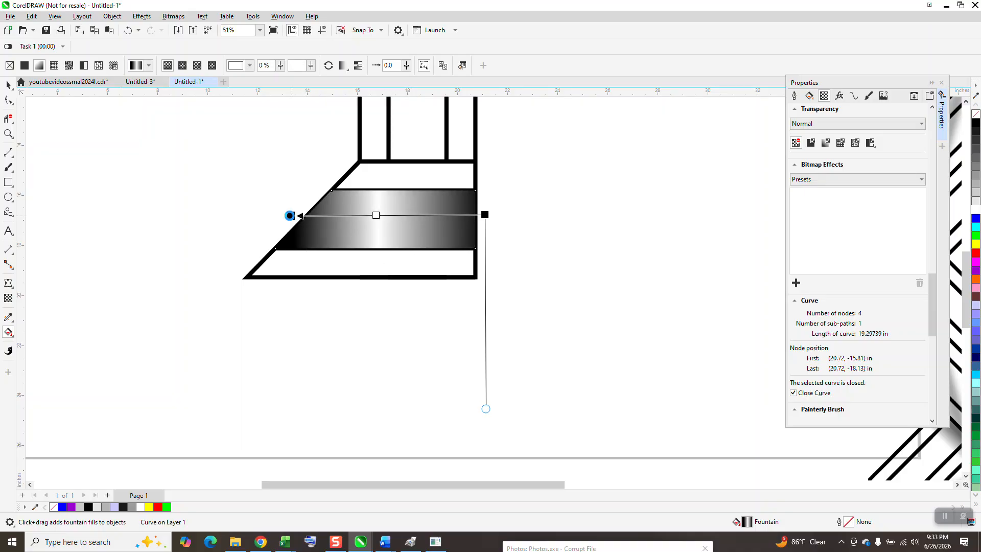
pyautogui.moveTo(376, 215); pyautogui.dragTo(385, 215)
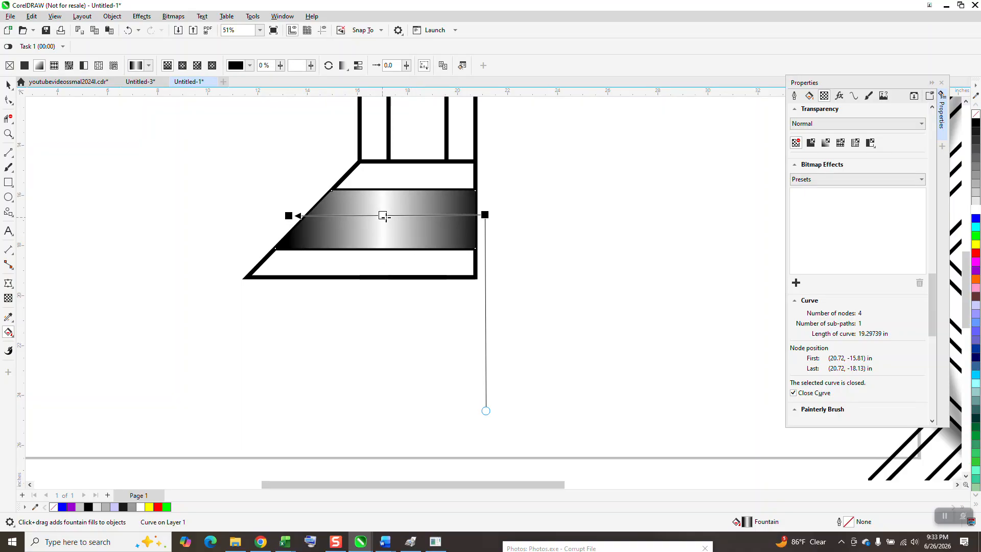
pyautogui.click(10, 66)
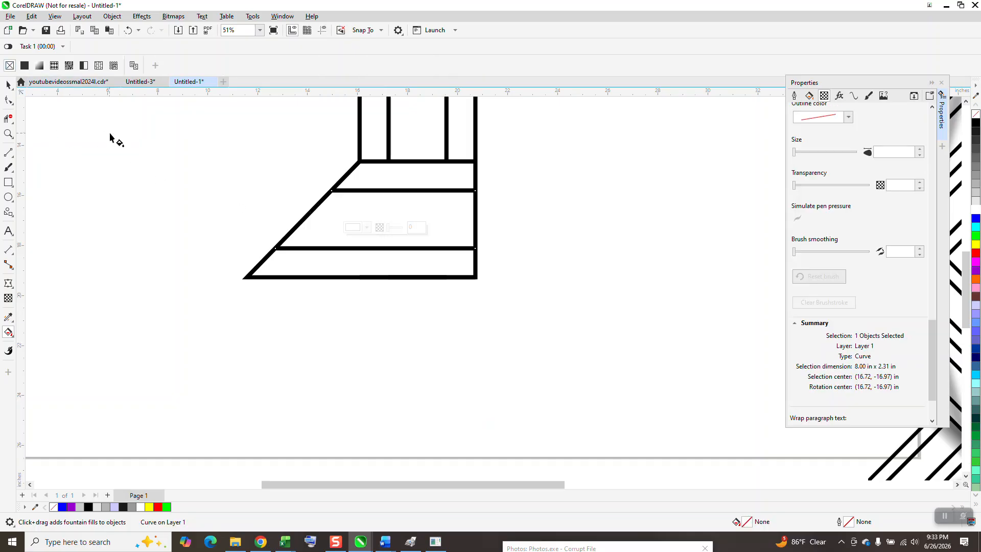
pyautogui.click(128, 32)
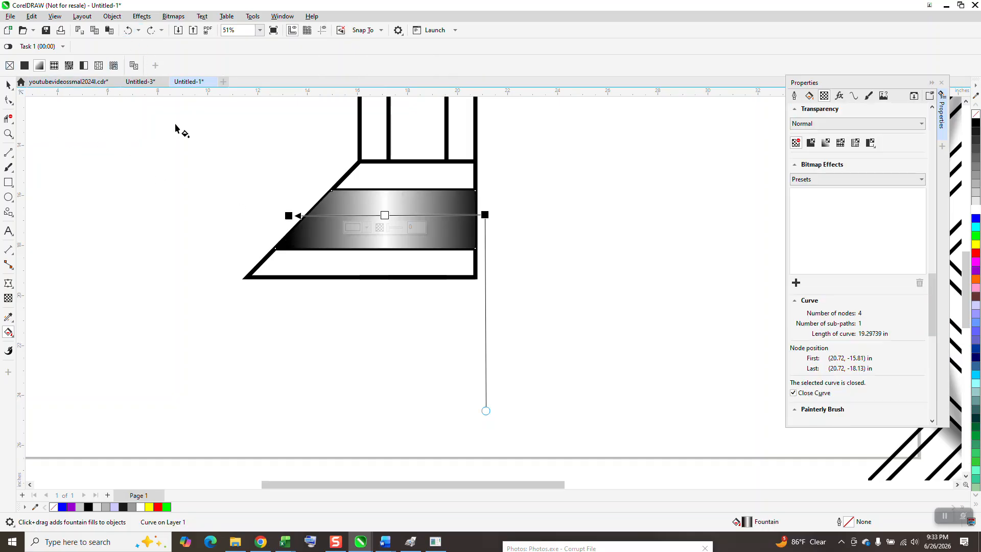
pyautogui.click(14, 321)
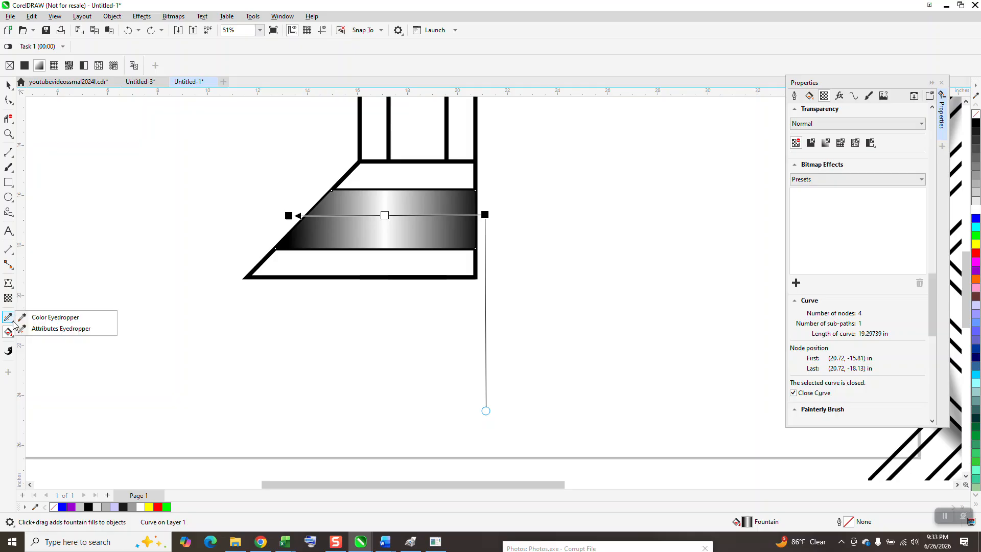
pyautogui.click(42, 329)
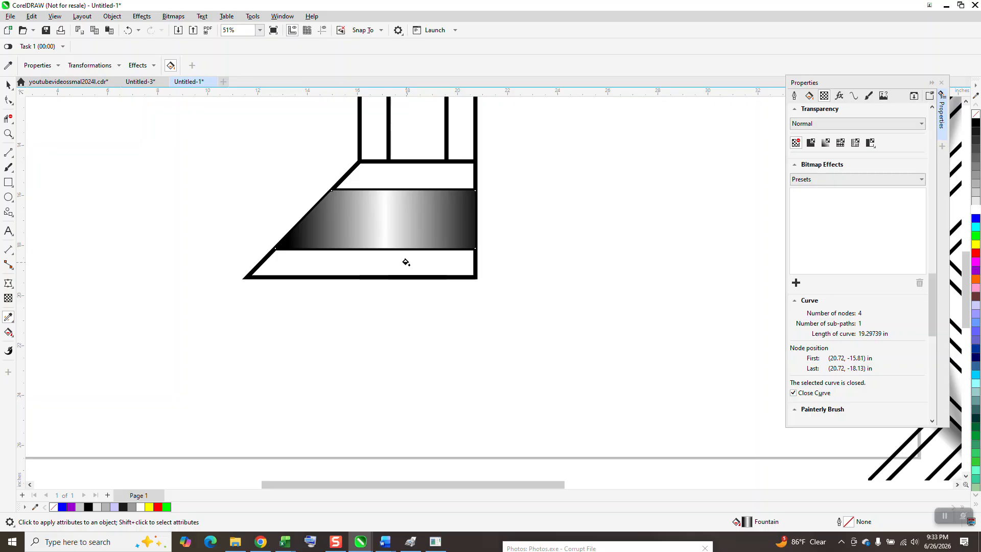
pyautogui.click(8, 85)
pyautogui.click(339, 233)
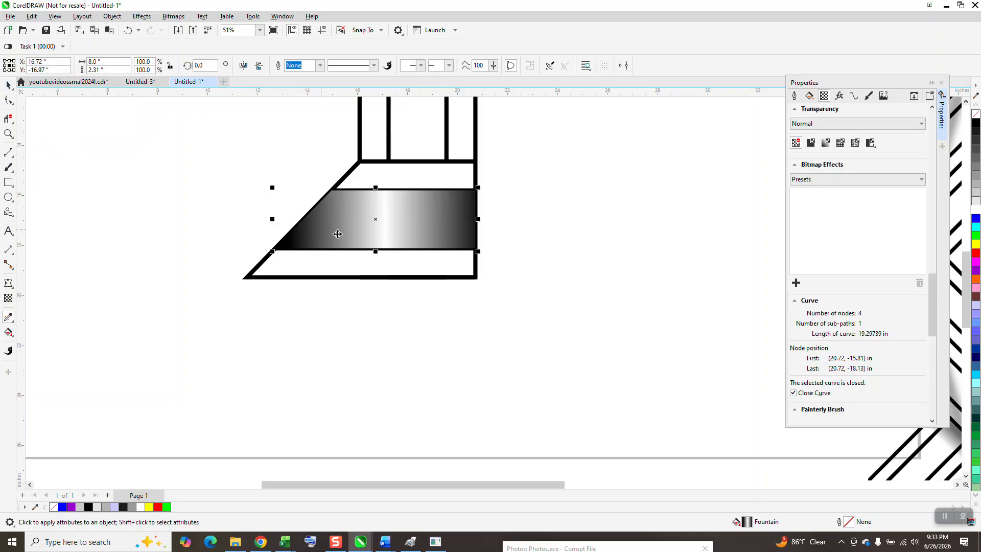
# Step: Smart Fill the lower and upper bands of the slanted end with black
pyautogui.click(8, 332)
pyautogui.click(11, 335)
pyautogui.click(46, 357)
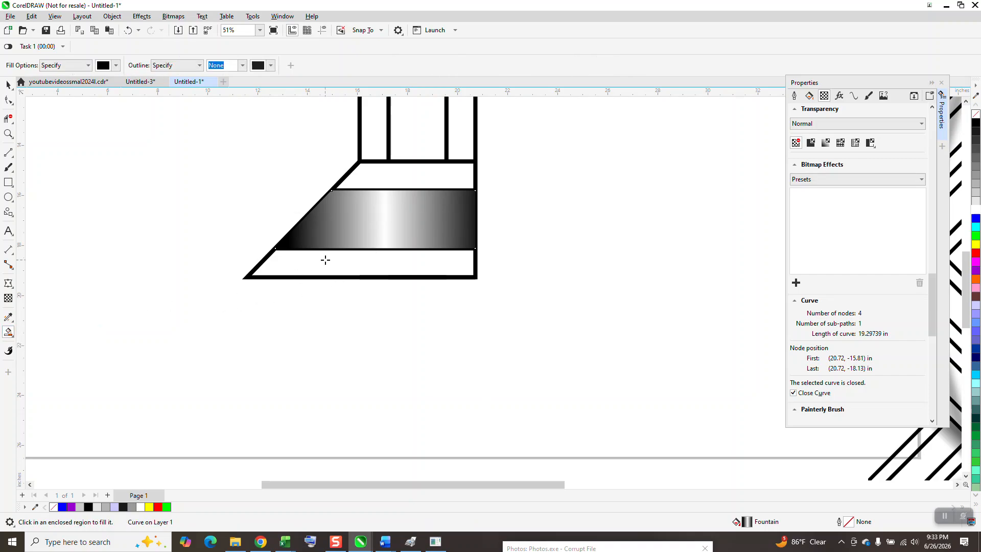
pyautogui.click(326, 260)
pyautogui.scroll(-3, 214, 284)
pyautogui.press('Right')
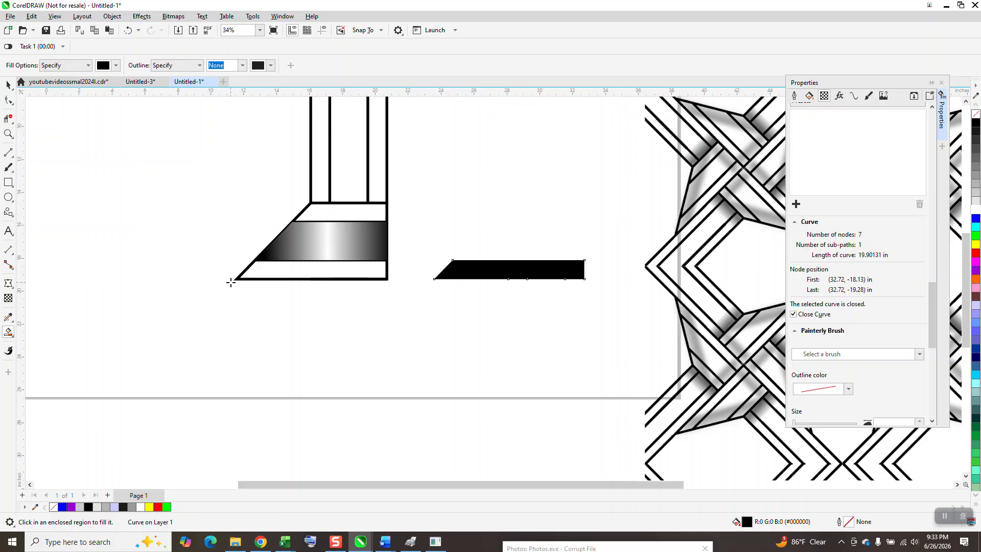
pyautogui.hotkey('ctrl', 'z')
pyautogui.click(362, 217)
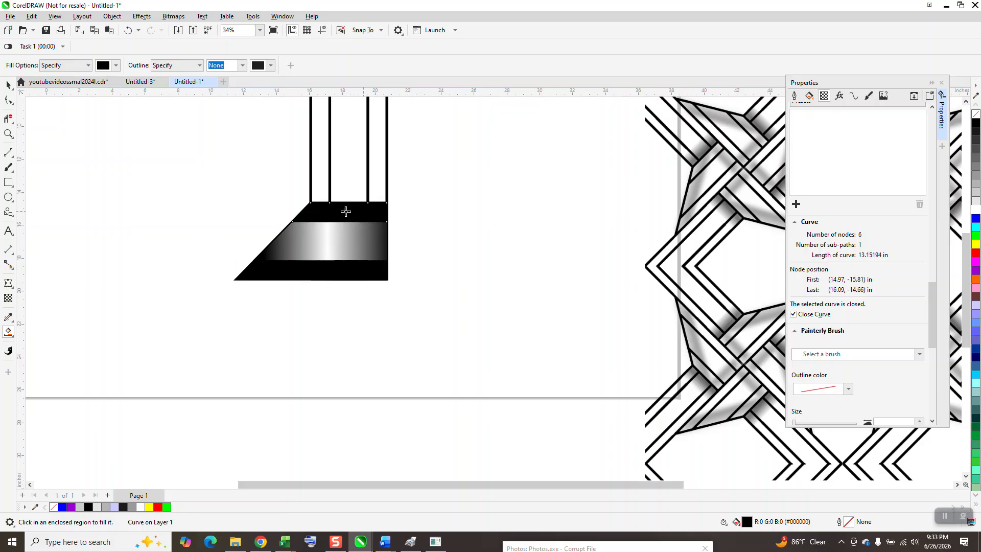
# Step: Copy the middle band's gradient to the lower and upper bands with the Attributes Eyedropper
pyautogui.click(10, 318)
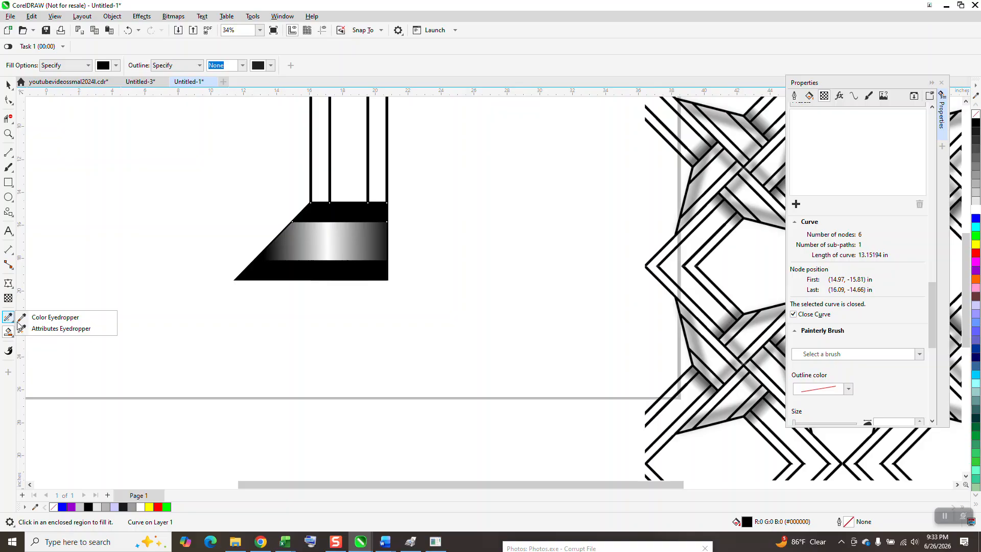
pyautogui.click(46, 328)
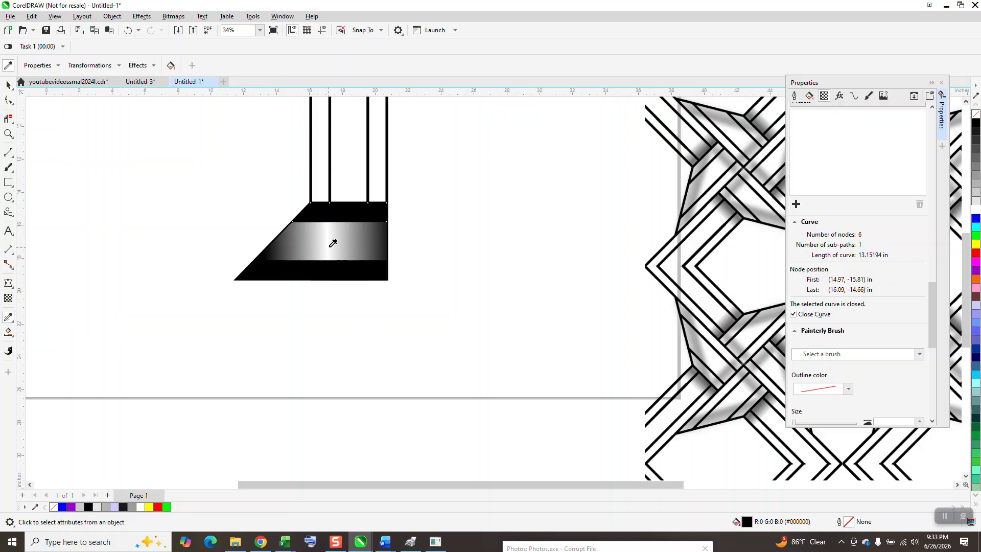
pyautogui.click(333, 273)
pyautogui.click(352, 210)
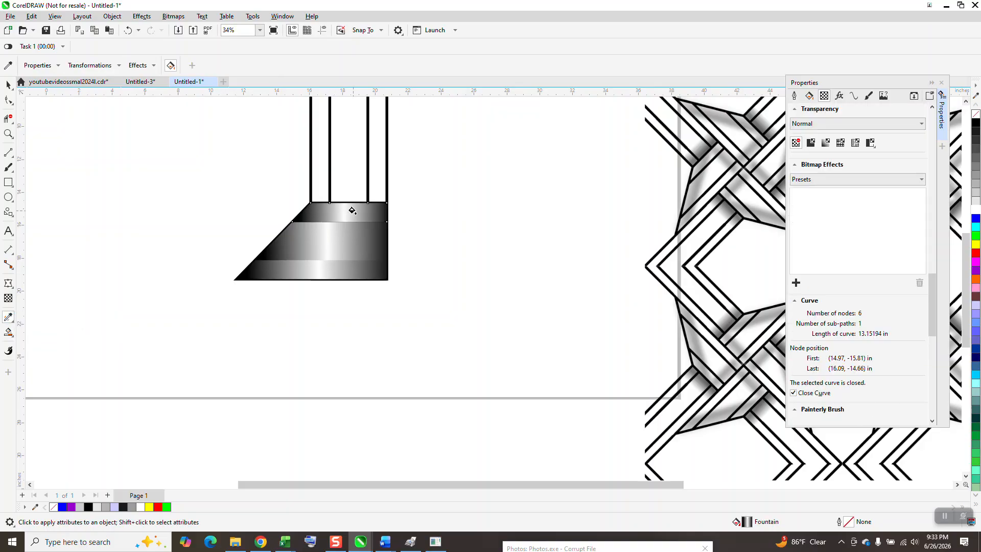
# Step: Shift the white gradient nodes of the middle, upper and lower bands into one continuous vertical highlight
pyautogui.click(8, 135)
pyautogui.moveTo(248, 183); pyautogui.dragTo(428, 320)
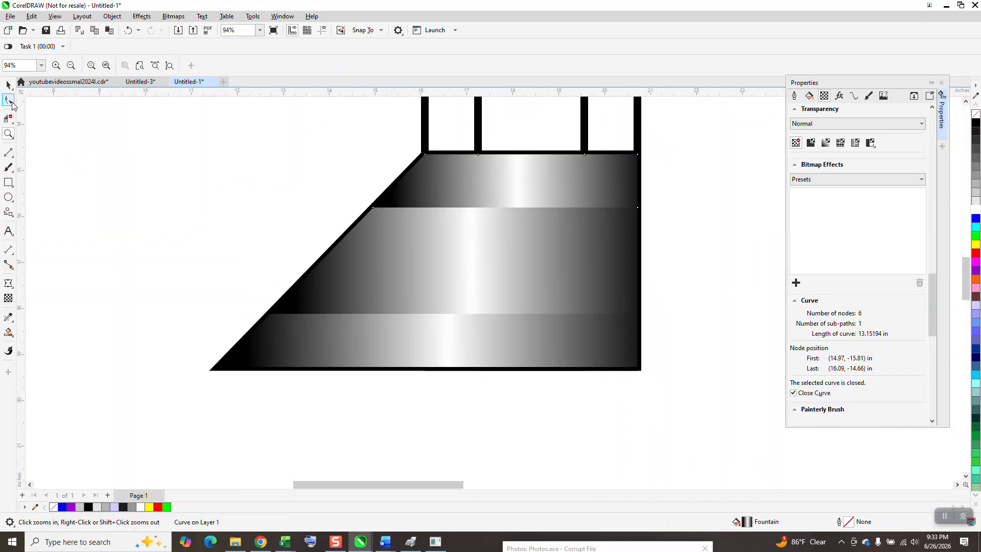
pyautogui.click(9, 331)
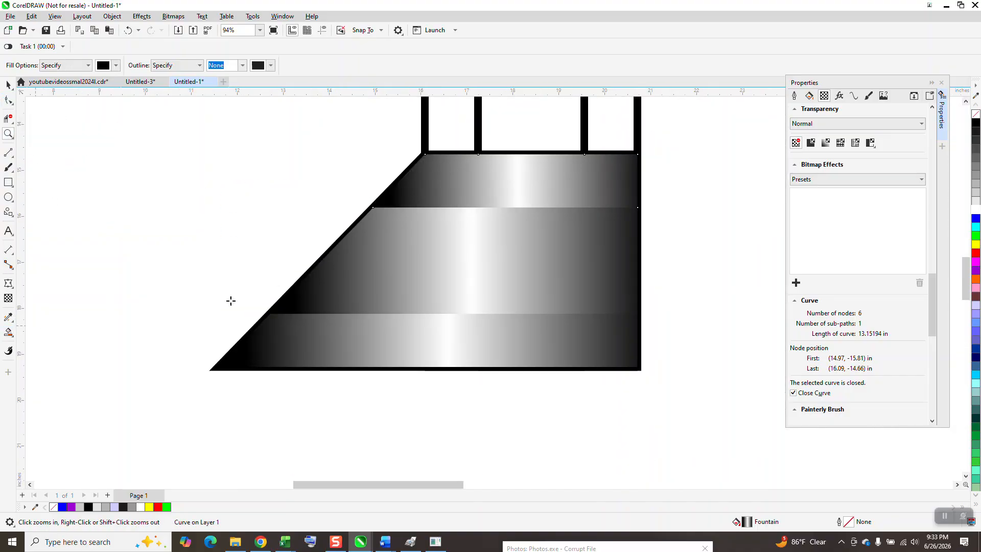
pyautogui.click(14, 340)
pyautogui.click(41, 328)
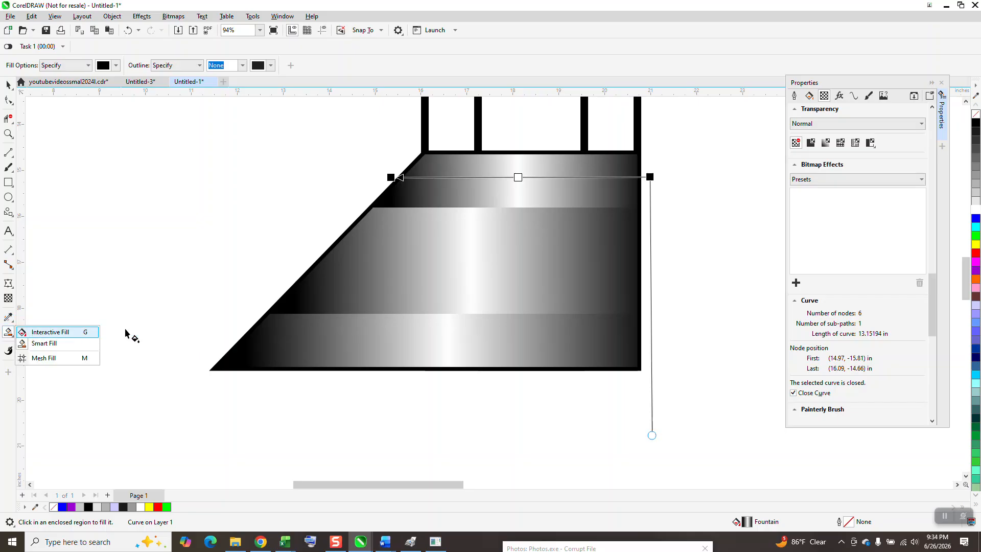
pyautogui.click(466, 273)
pyautogui.moveTo(471, 253); pyautogui.dragTo(508, 254)
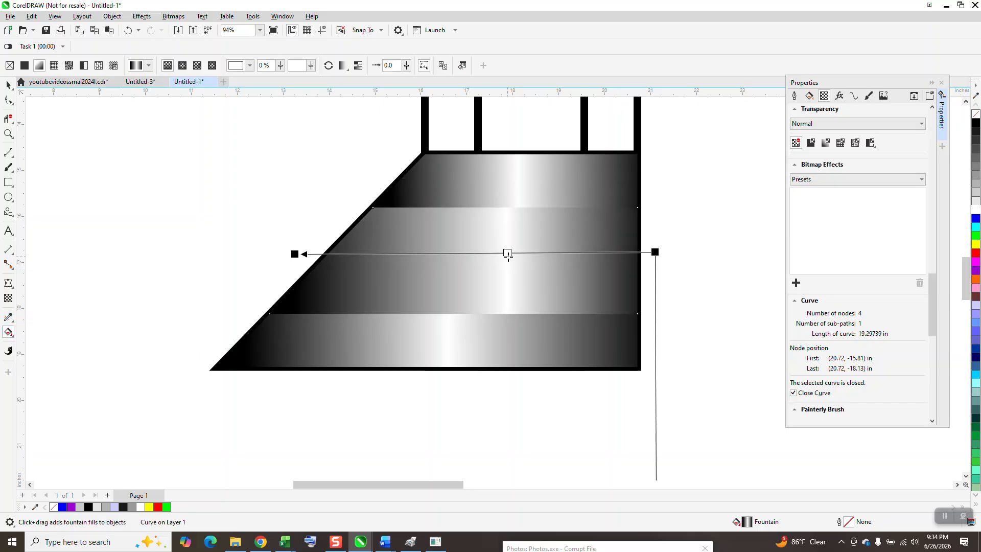
pyautogui.click(521, 194)
pyautogui.moveTo(517, 177); pyautogui.dragTo(513, 177)
pyautogui.click(450, 345)
pyautogui.moveTo(452, 336); pyautogui.dragTo(505, 336)
# Step: Send the three gradient bands and the slanted outline to the back of the page
pyautogui.scroll(-4, 309, 335)
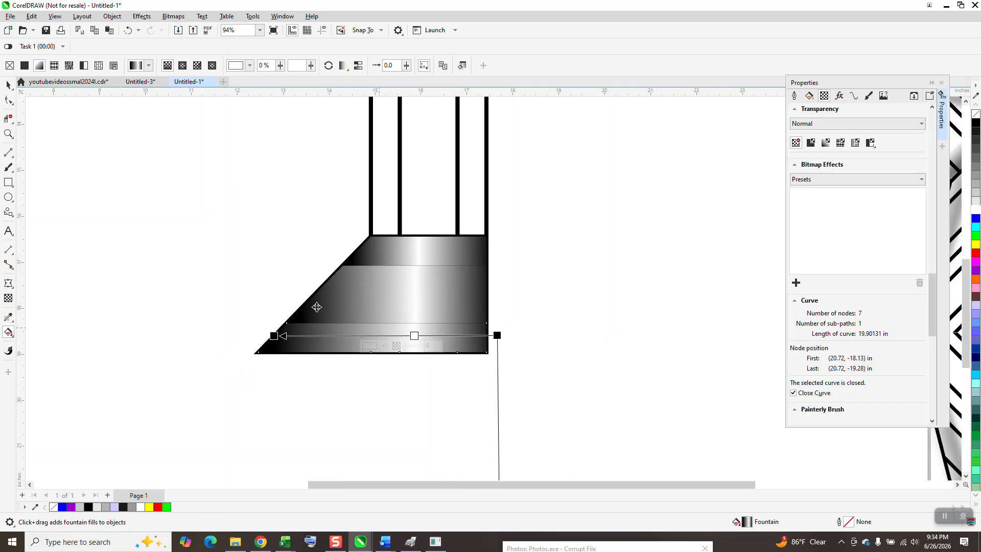
pyautogui.press('space')
pyautogui.moveTo(251, 212); pyautogui.dragTo(485, 388)
pyautogui.click(114, 16)
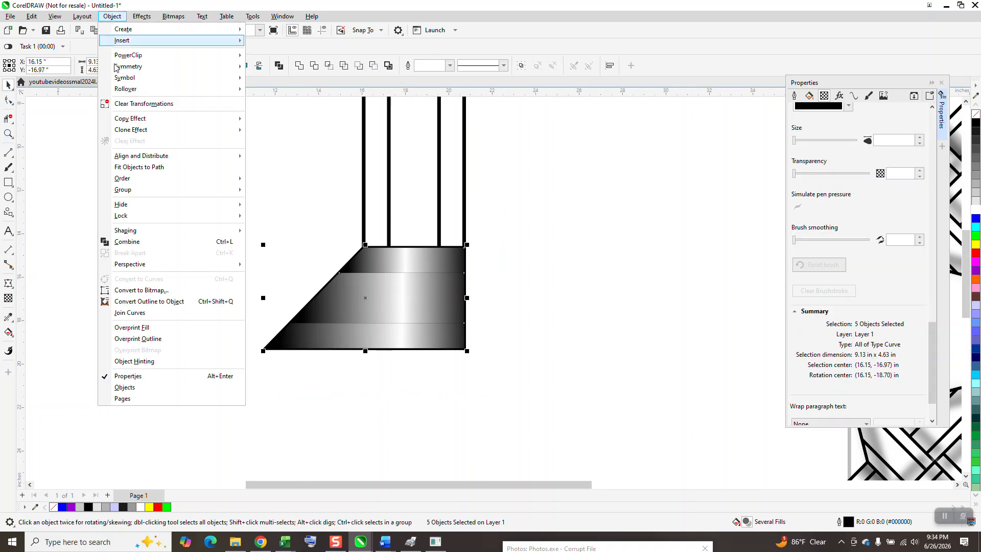
pyautogui.moveTo(142, 185)
pyautogui.click(254, 191)
pyautogui.click(264, 207)
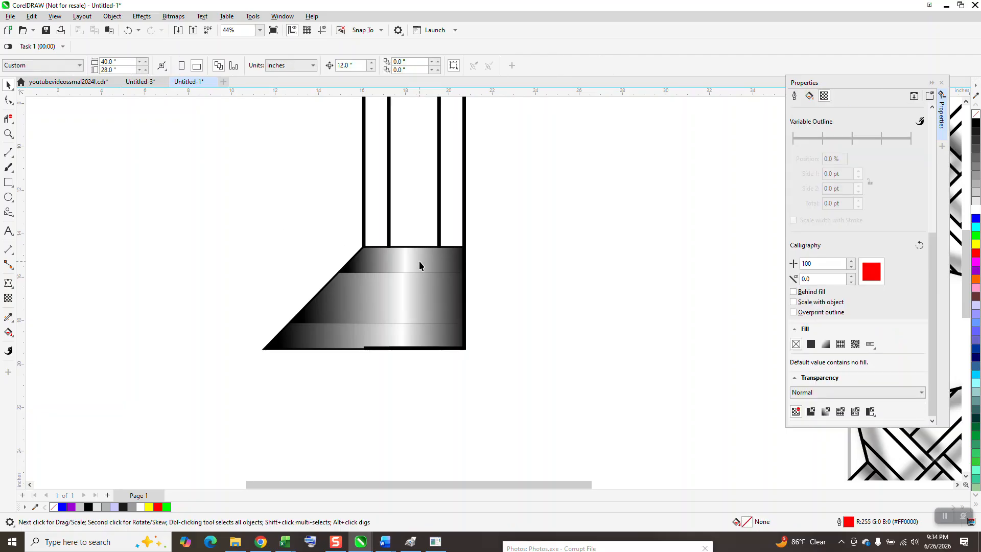
# Step: Separate the pieces by nudging the vertical strip outline 12 inches right and the three gradient bands 12 inches left
pyautogui.click(421, 262)
pyautogui.press('Right')
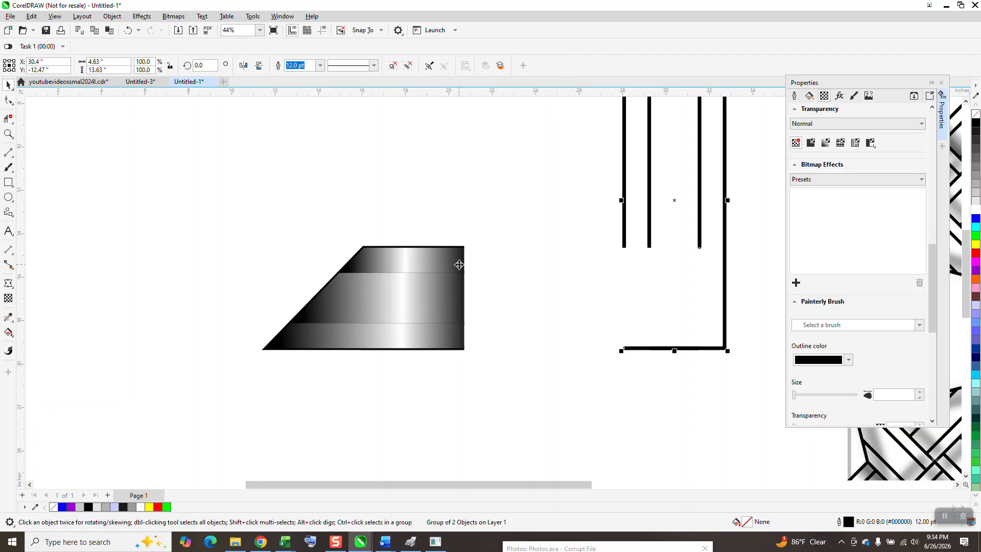
pyautogui.click(434, 287)
pyautogui.press('Left')
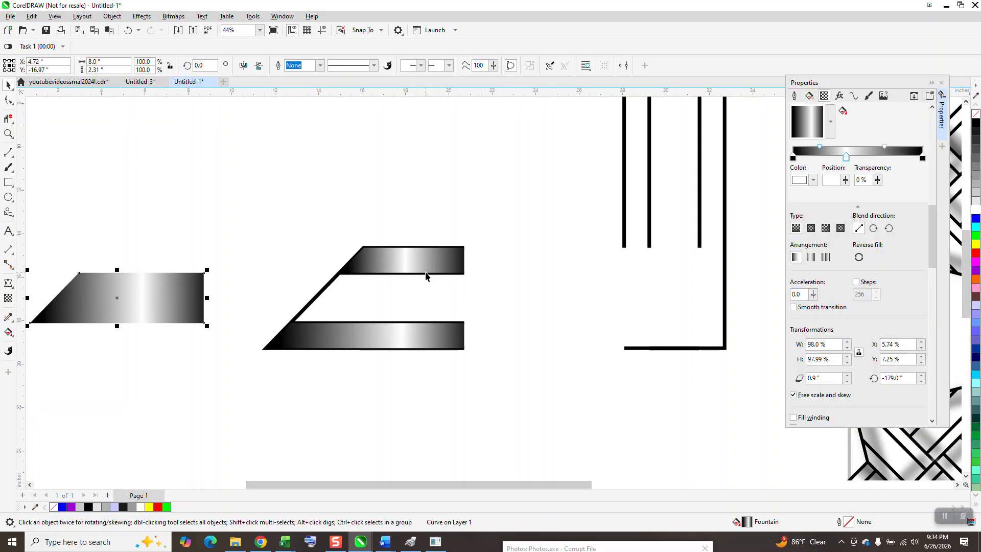
pyautogui.click(424, 346)
pyautogui.press('Left')
pyautogui.click(376, 272)
pyautogui.press('Left')
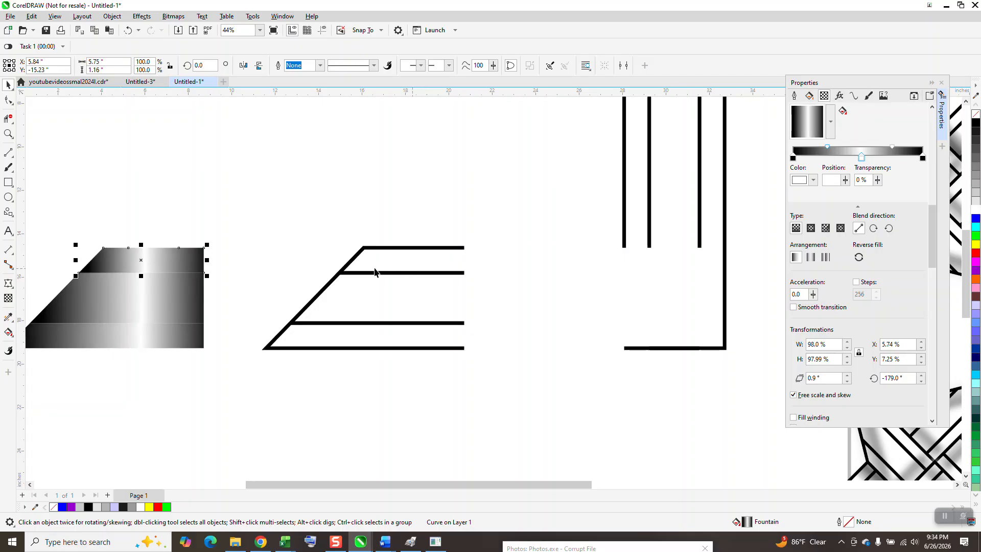
# Step: Nudge the vertical strip outline 12 inches left onto the slanted outline and group the strip's outlines
pyautogui.scroll(-1, 591, 338)
pyautogui.moveTo(598, 132); pyautogui.dragTo(745, 395)
pyautogui.press('Left')
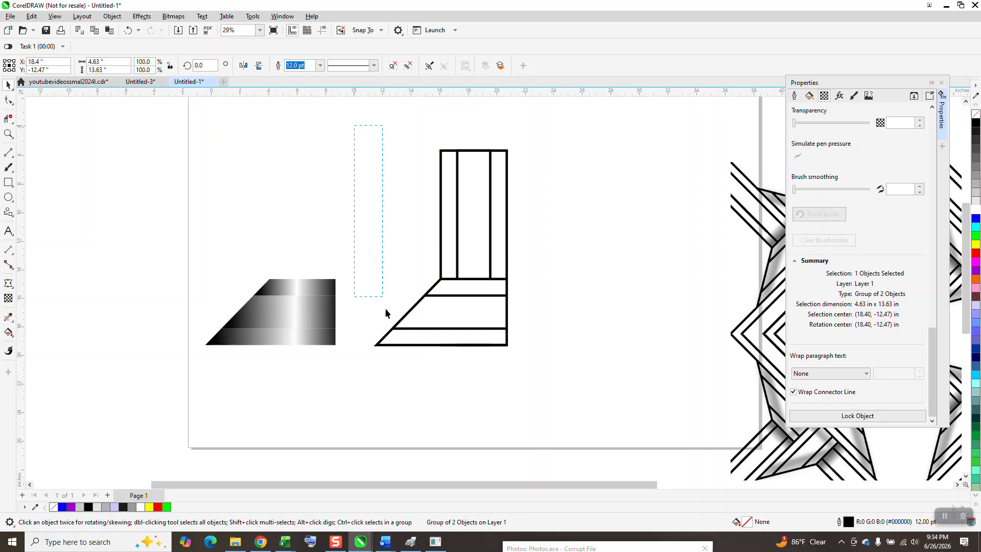
pyautogui.moveTo(574, 404); pyautogui.dragTo(593, 400)
pyautogui.hotkey('ctrl', 'g')
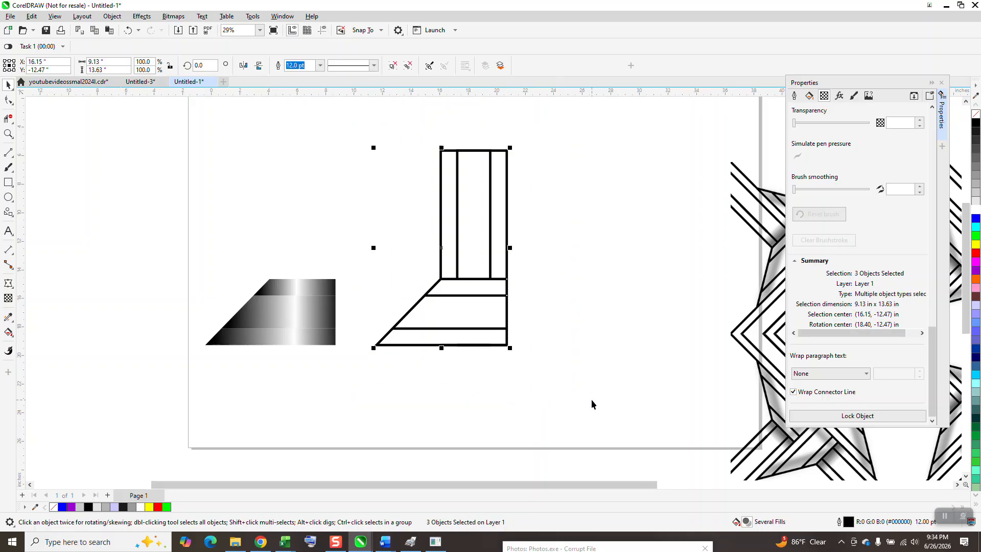
# Step: Group the three gradient bands and nudge the group 12 inches right onto the slanted part of the strip outline
pyautogui.moveTo(198, 240); pyautogui.dragTo(360, 391)
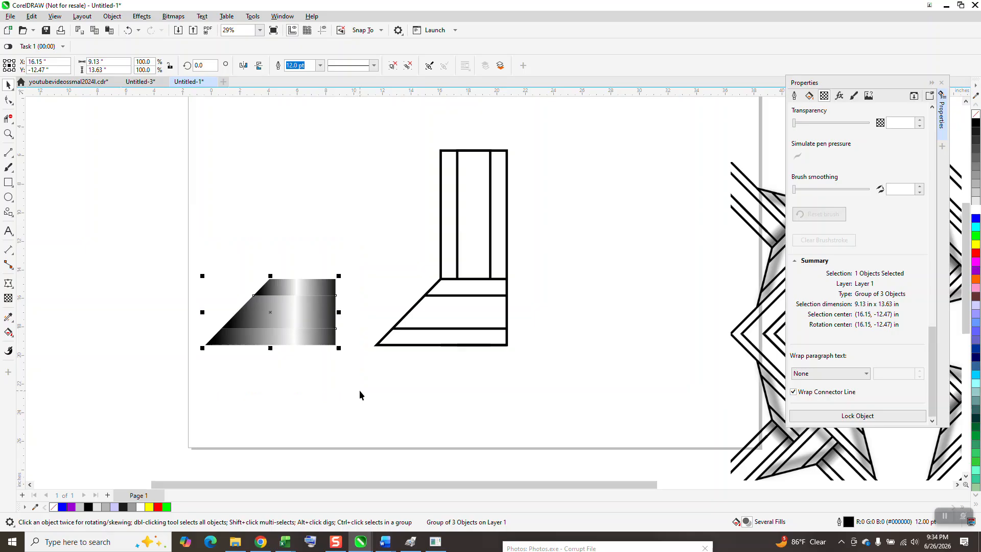
pyautogui.hotkey('ctrl', 'g')
pyautogui.press('Right')
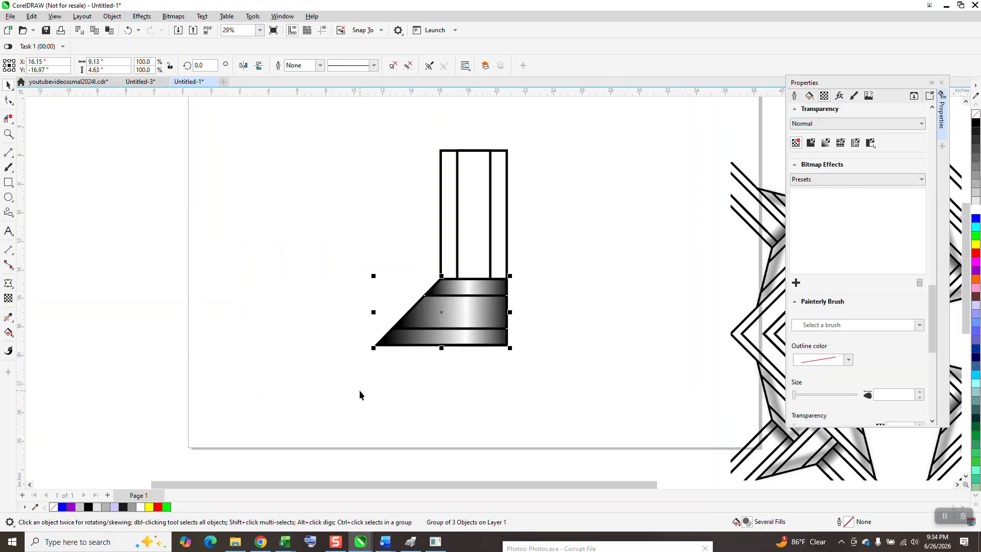
pyautogui.click(551, 328)
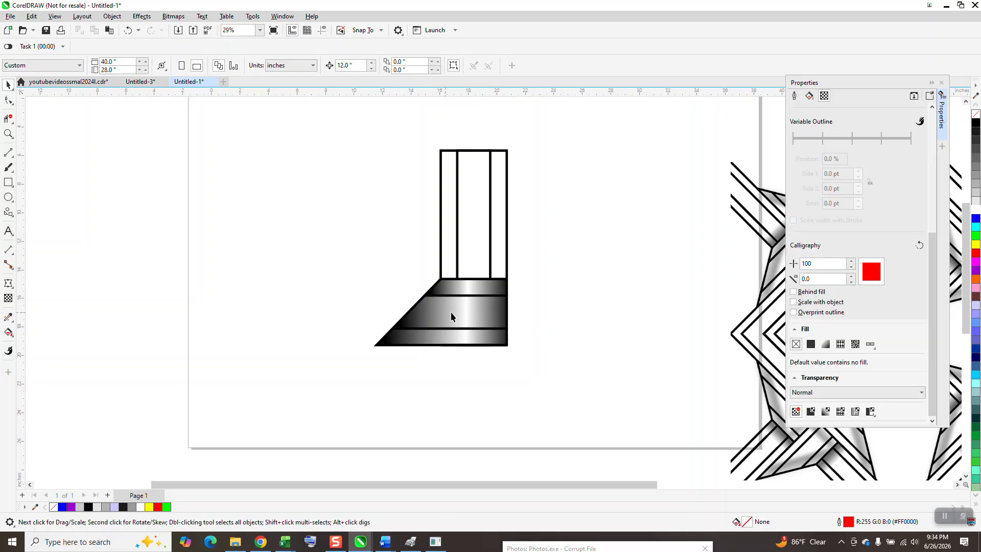
pyautogui.click(477, 213)
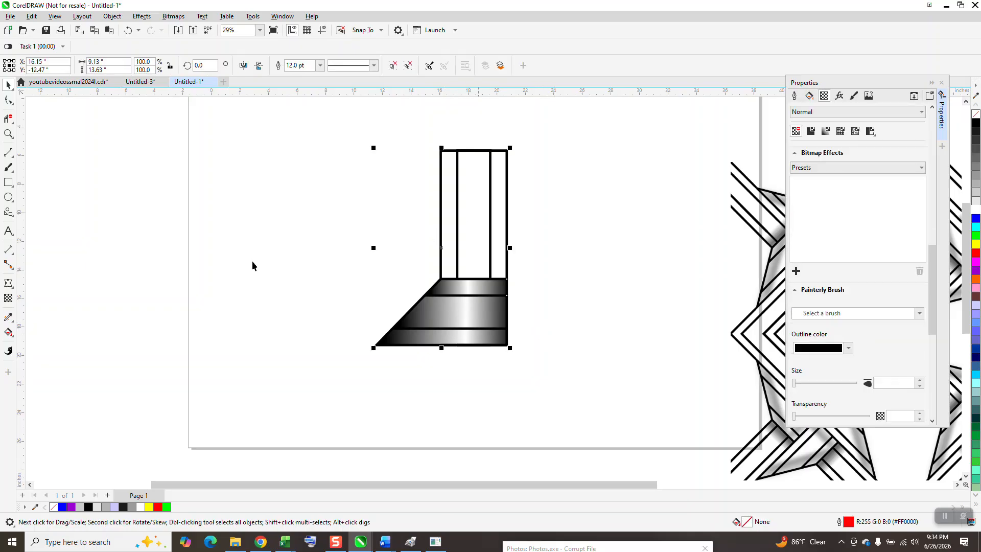
pyautogui.click(11, 334)
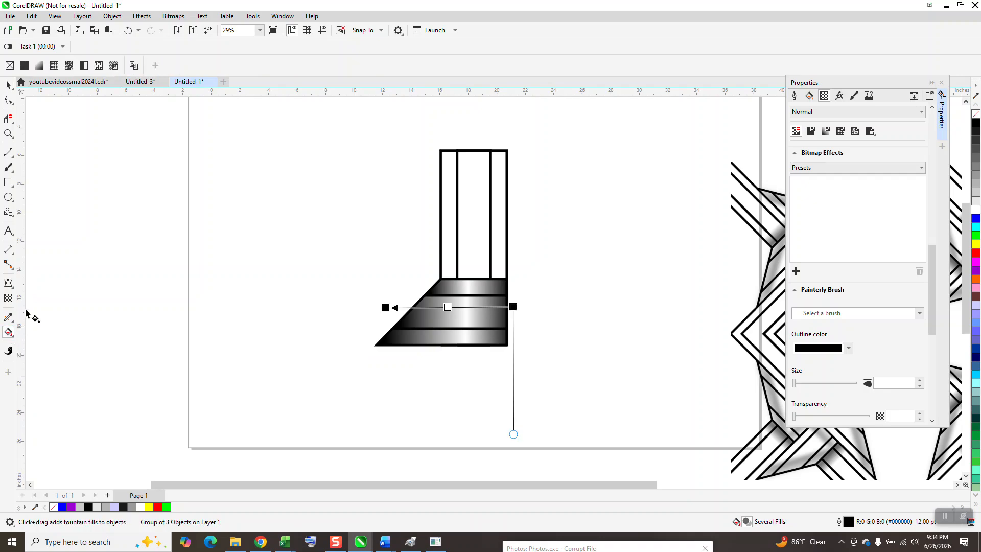
pyautogui.click(8, 85)
pyautogui.click(84, 127)
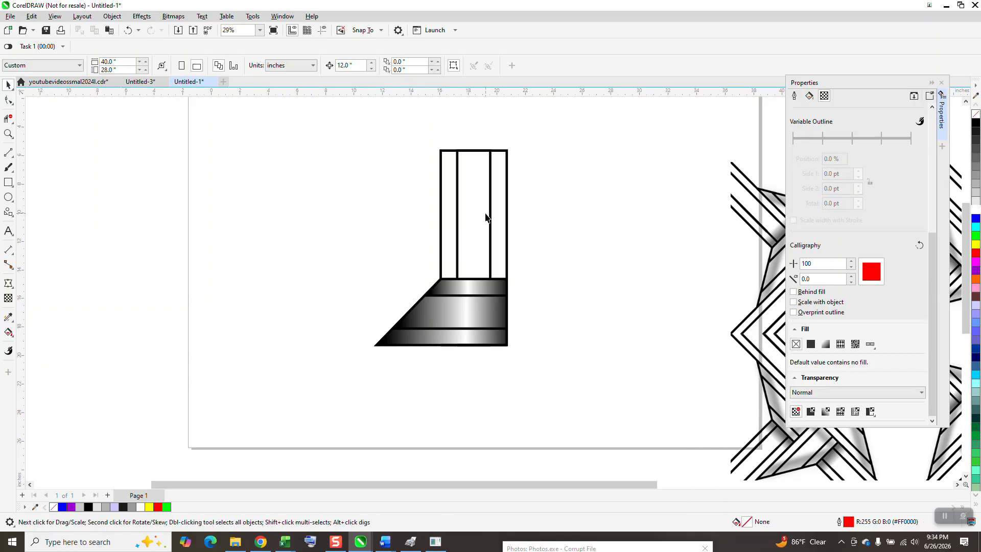
# Step: Smart Fill the three upright bands of the vertical strip with black and no outline
pyautogui.click(13, 341)
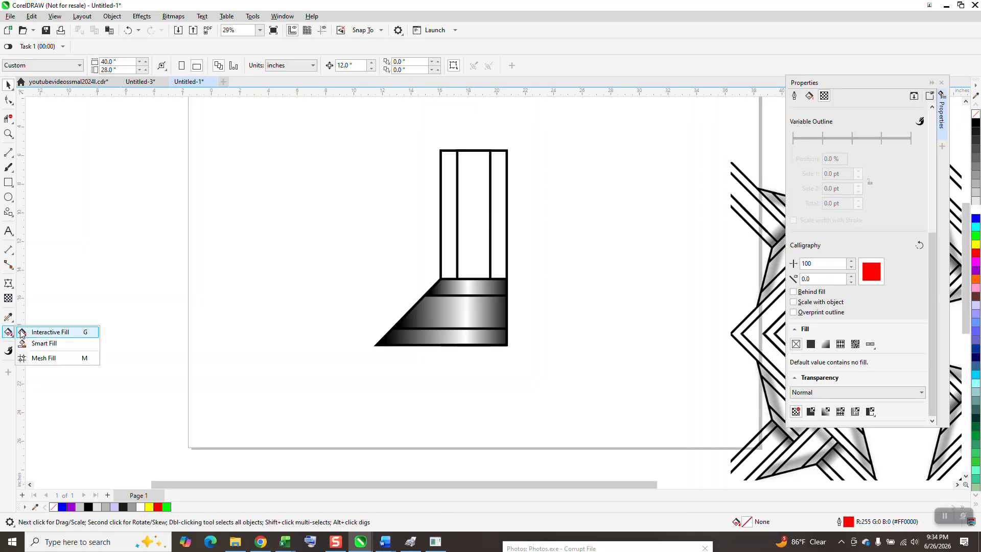
pyautogui.click(39, 342)
pyautogui.click(449, 234)
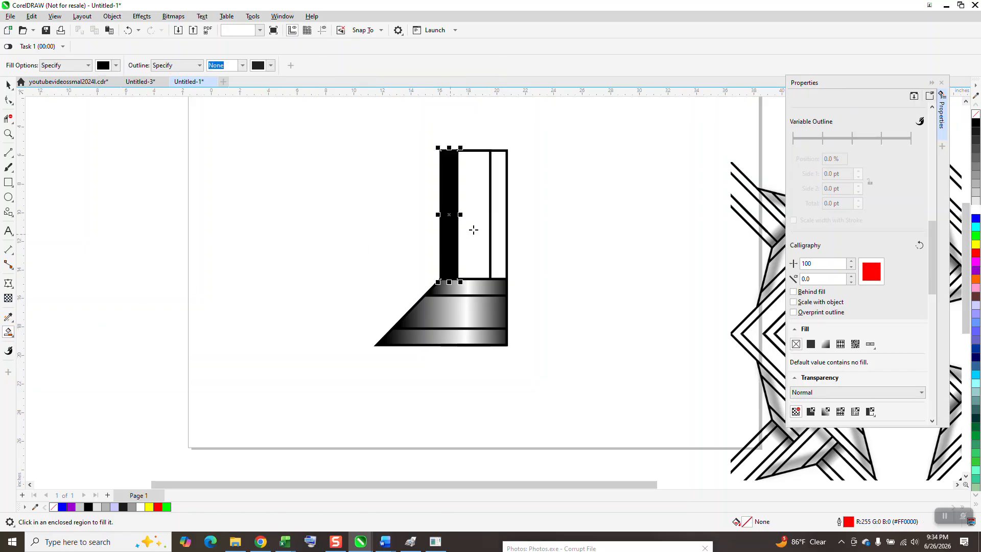
pyautogui.click(473, 228)
pyautogui.click(496, 220)
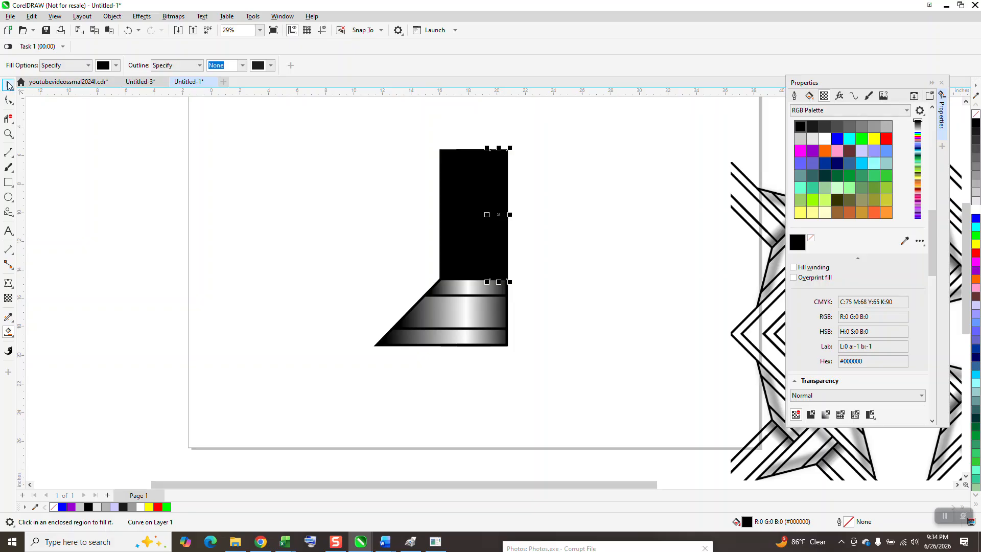
# Step: Apply a vertical black-to-white fountain fill to the middle upright band, lightening upward, and extend its black node down into the slanted bands
pyautogui.click(8, 85)
pyautogui.click(473, 213)
pyautogui.click(14, 338)
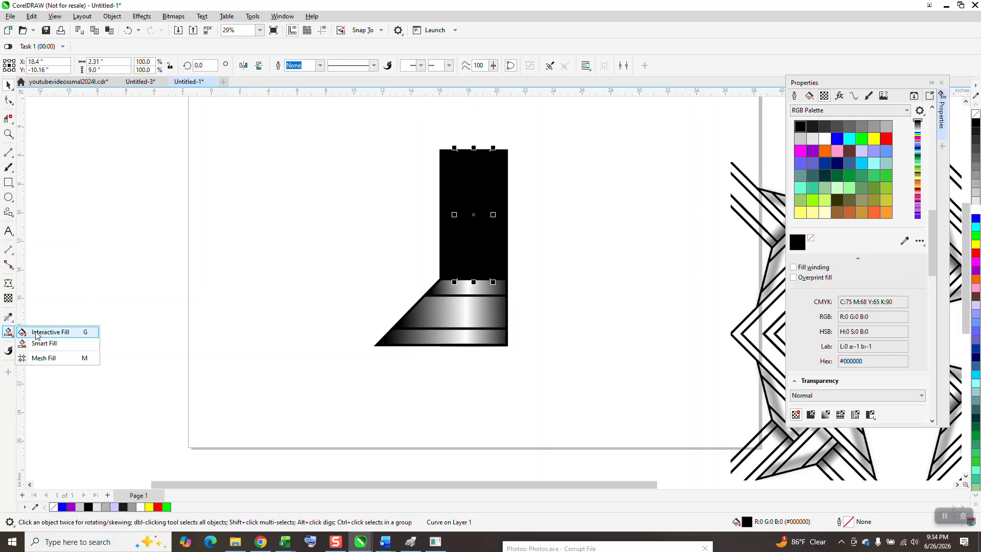
pyautogui.click(42, 332)
pyautogui.moveTo(471, 257); pyautogui.dragTo(473, 134)
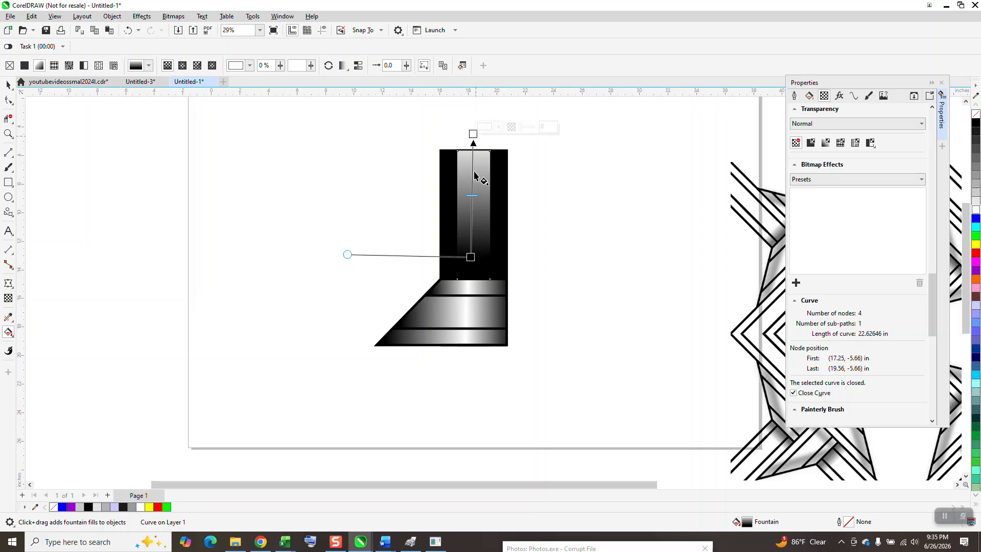
pyautogui.moveTo(471, 257); pyautogui.dragTo(471, 312)
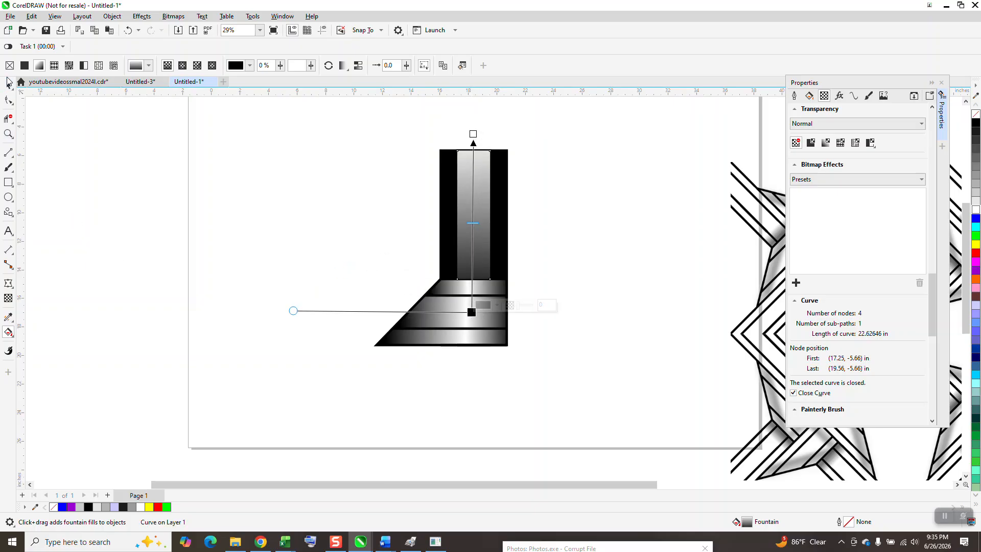
# Step: Open the choice of eyedropper tools with the middle upright band still selected
pyautogui.click(10, 319)
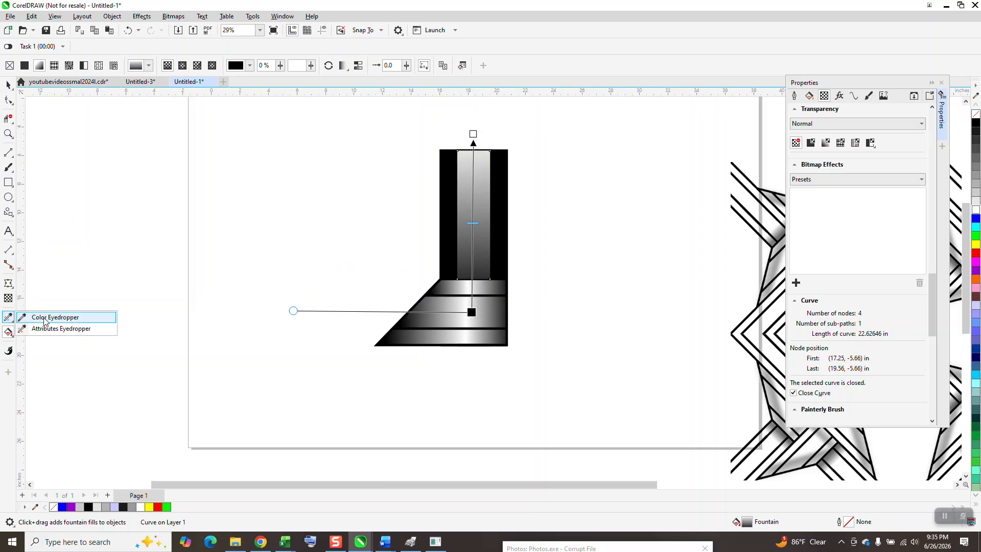